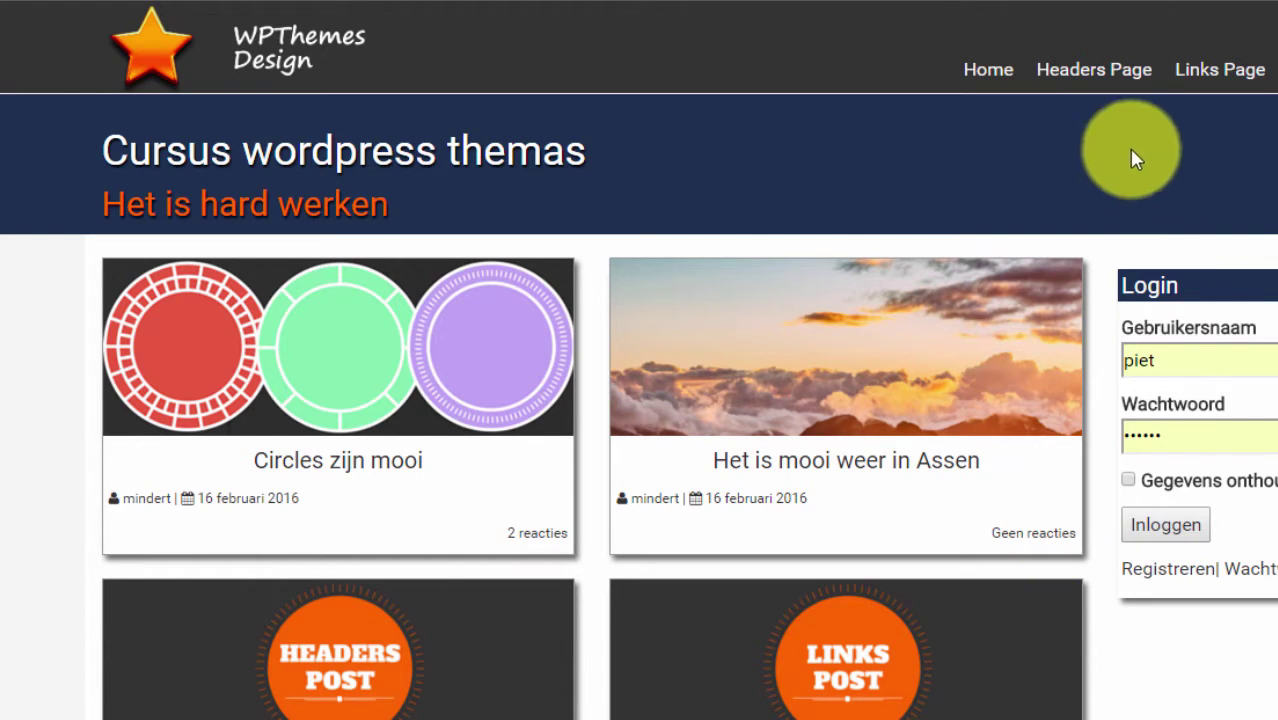
# Open the Headers Page on the website and look through its full content.
pyautogui.click(1088, 72)
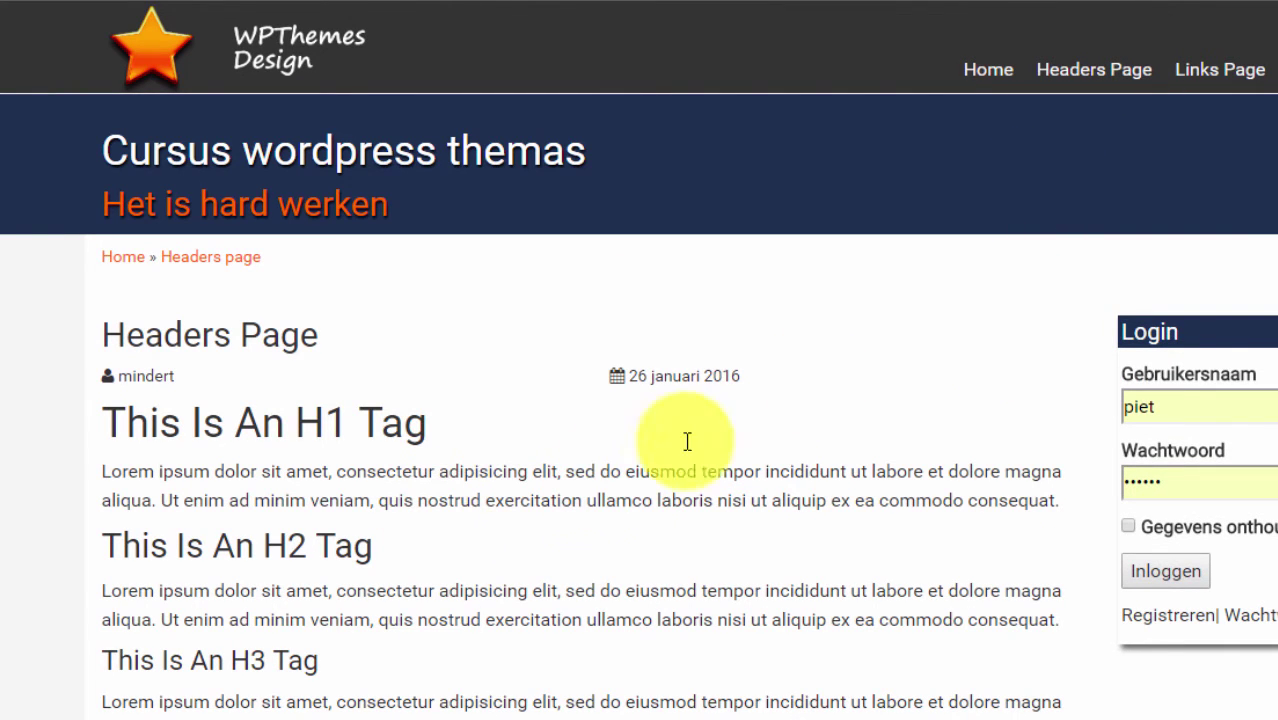
pyautogui.scroll(-4, 640, 400)
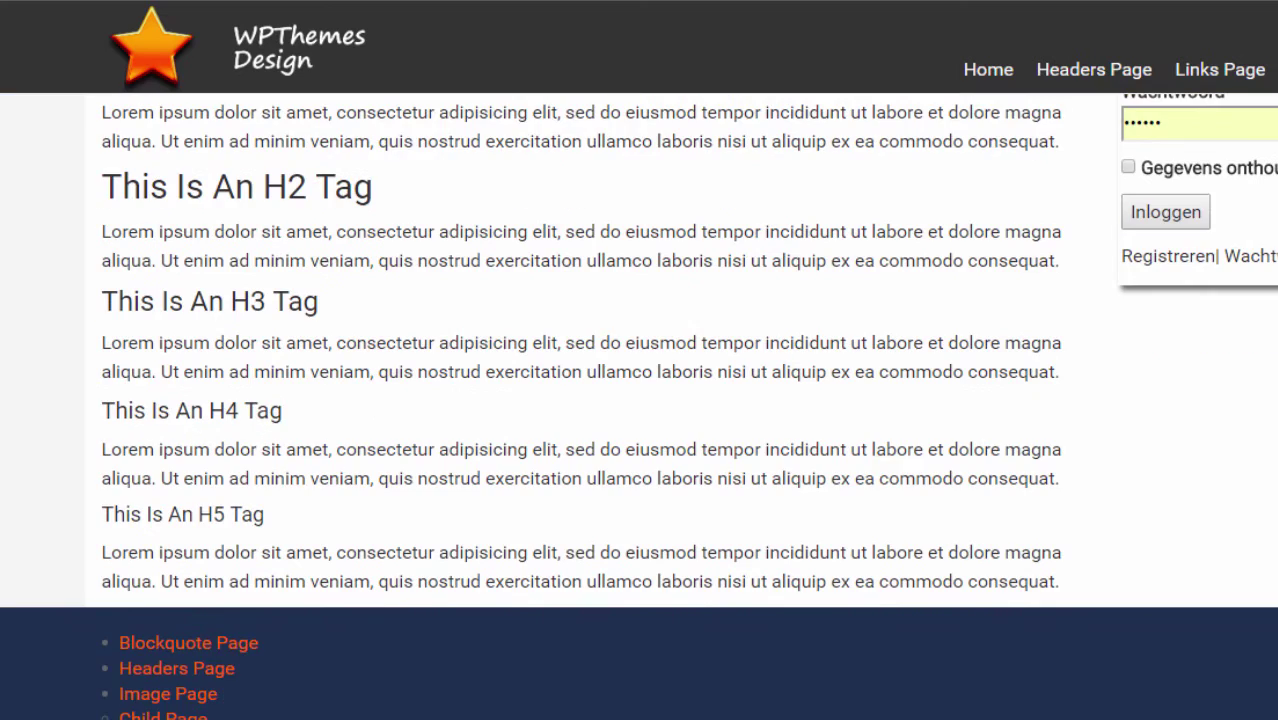
pyautogui.scroll(4, 640, 400)
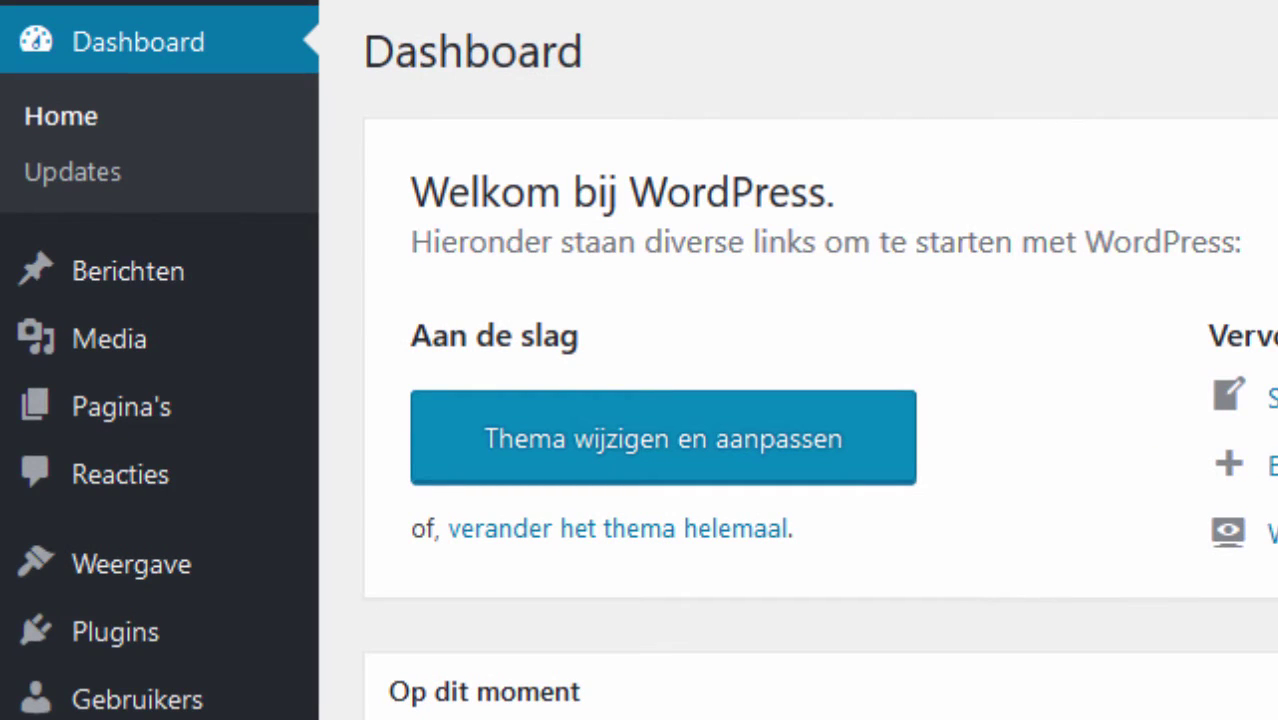
# Search the installable plugins for Restrict Content.
pyautogui.click(148, 620)
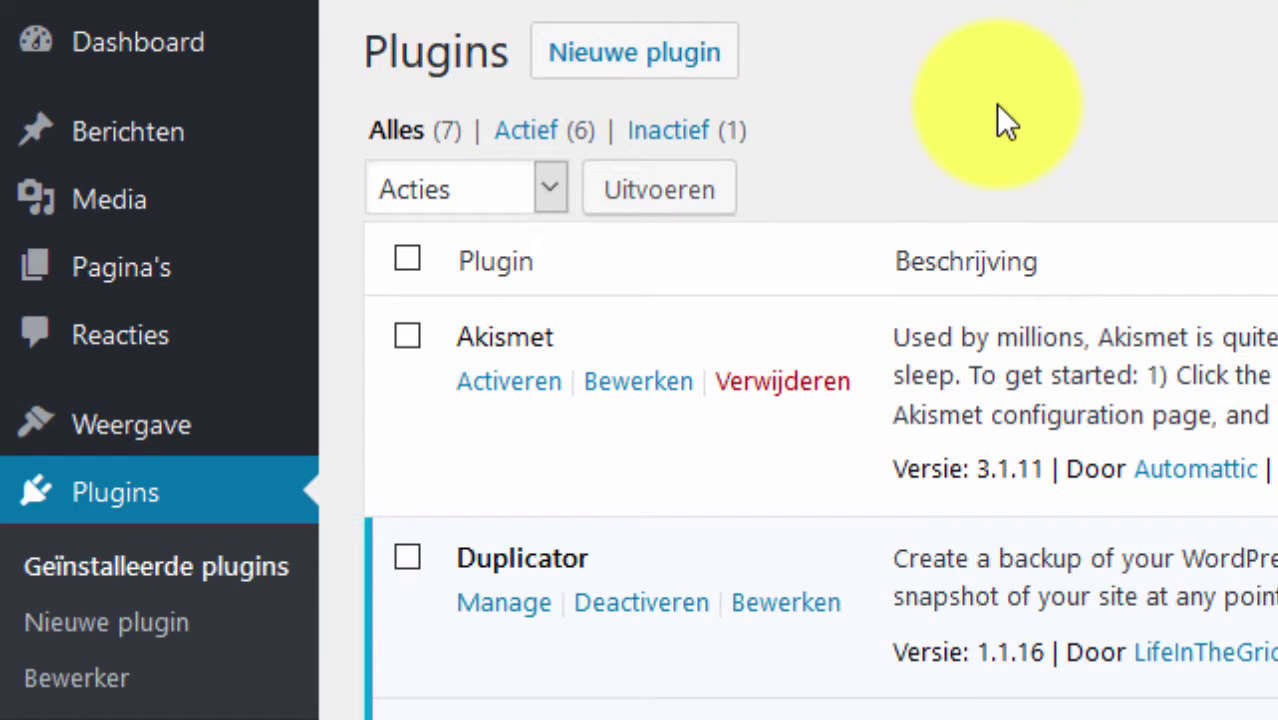
pyautogui.click(680, 52)
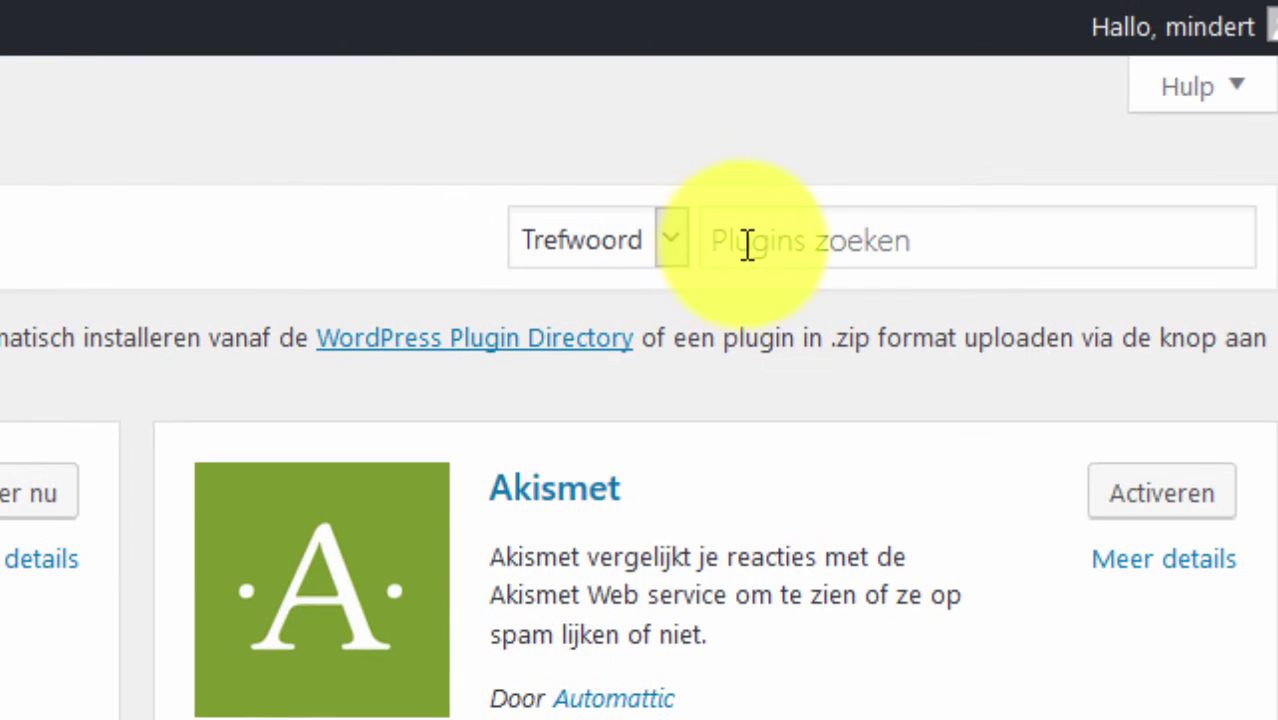
pyautogui.click(1067, 228)
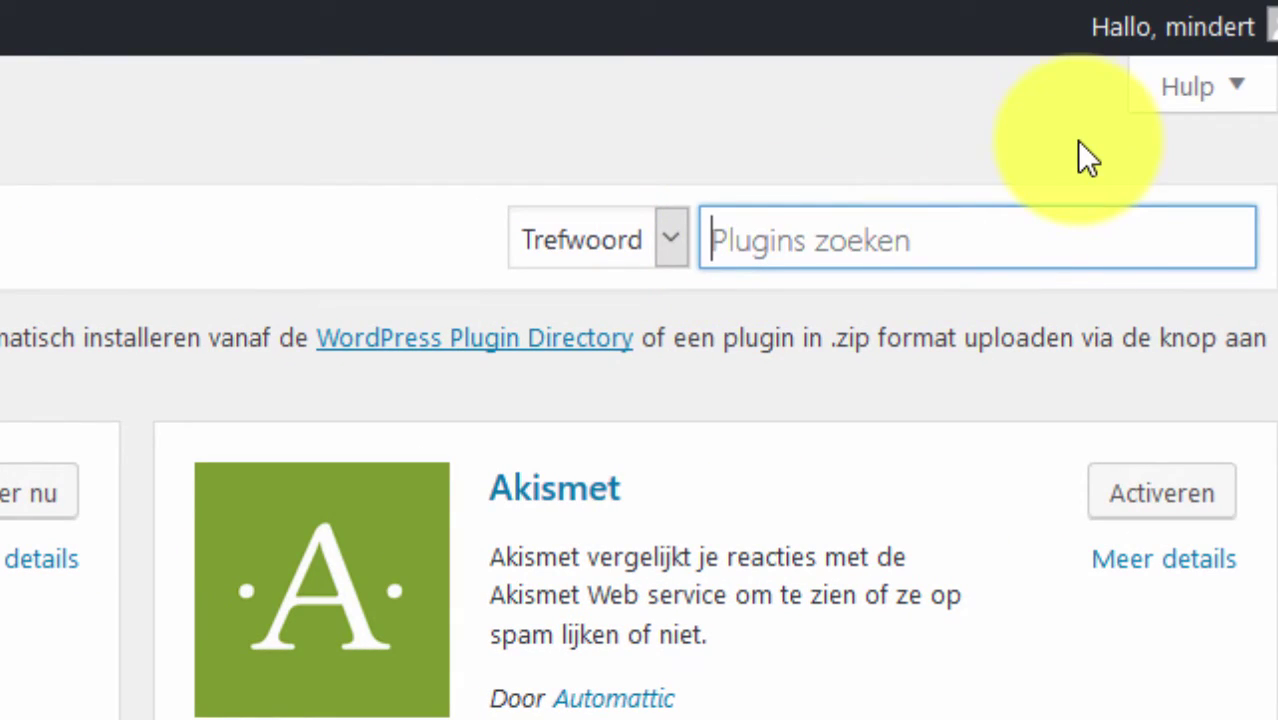
pyautogui.write('res')
pyautogui.click(948, 290)
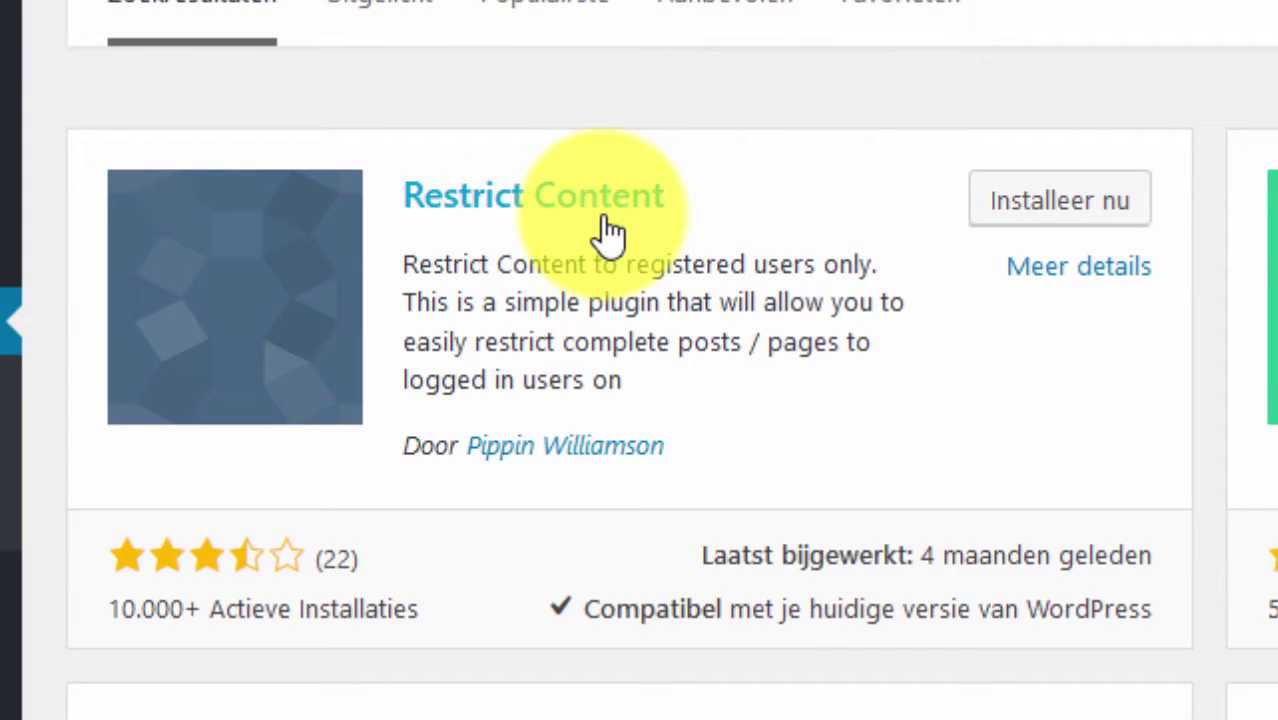
# Install and activate the Restrict Content plugin, and open its settings page.
pyautogui.click(1036, 216)
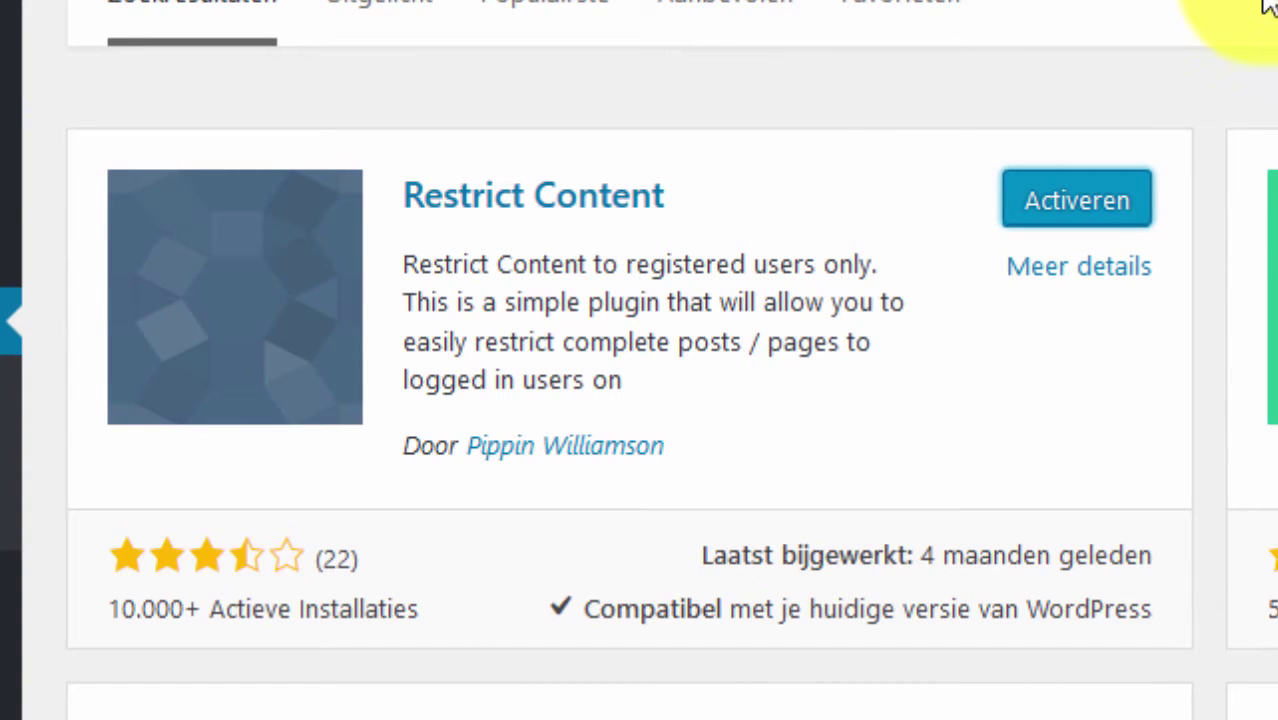
pyautogui.click(1097, 197)
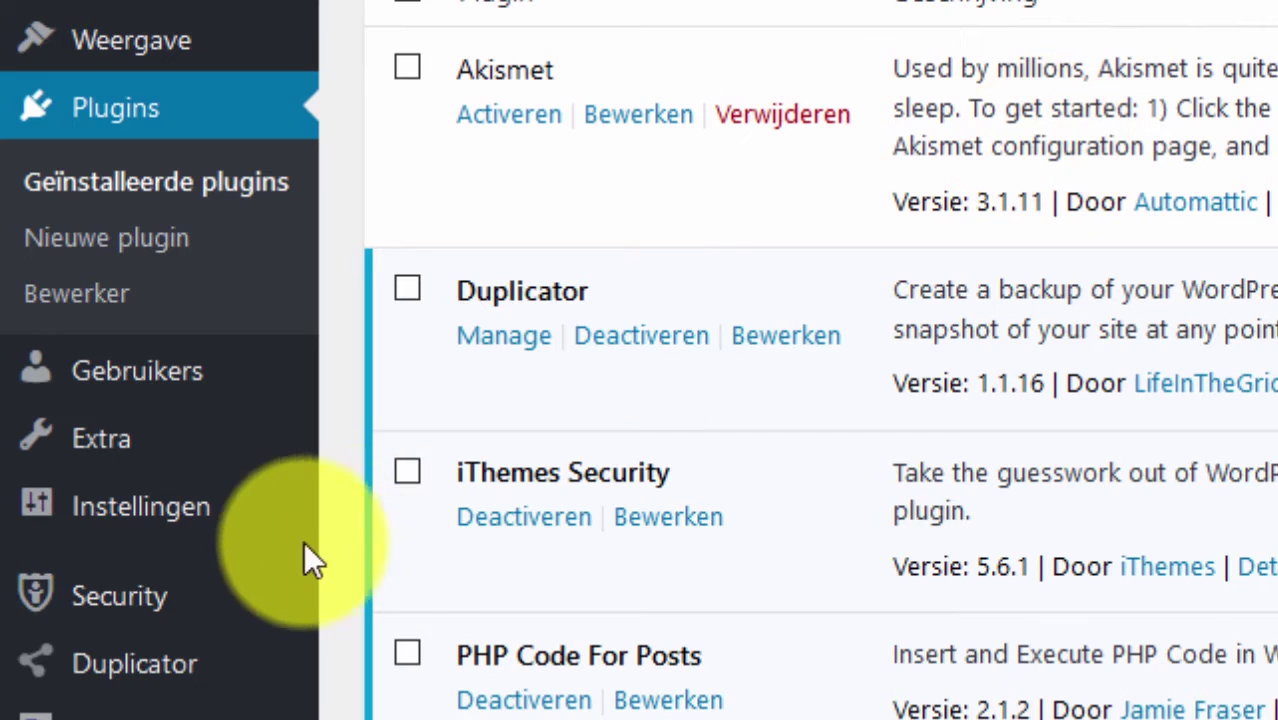
pyautogui.moveTo(120, 520)
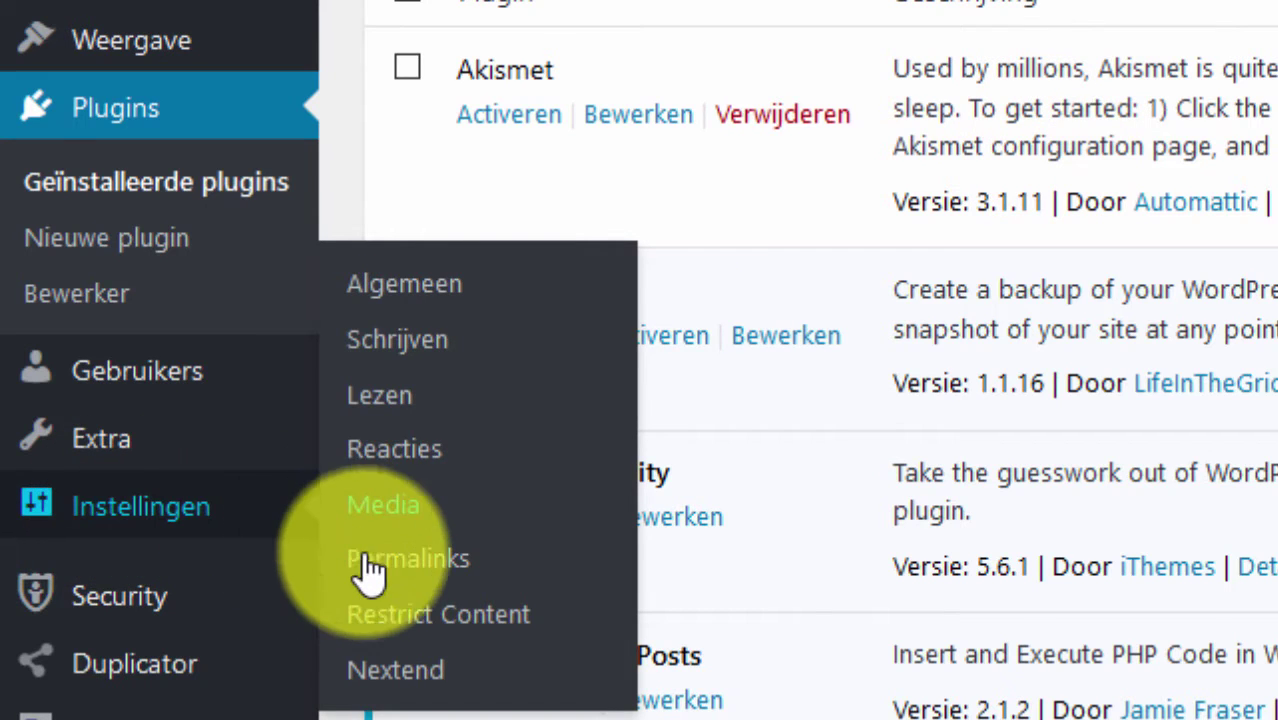
pyautogui.click(398, 615)
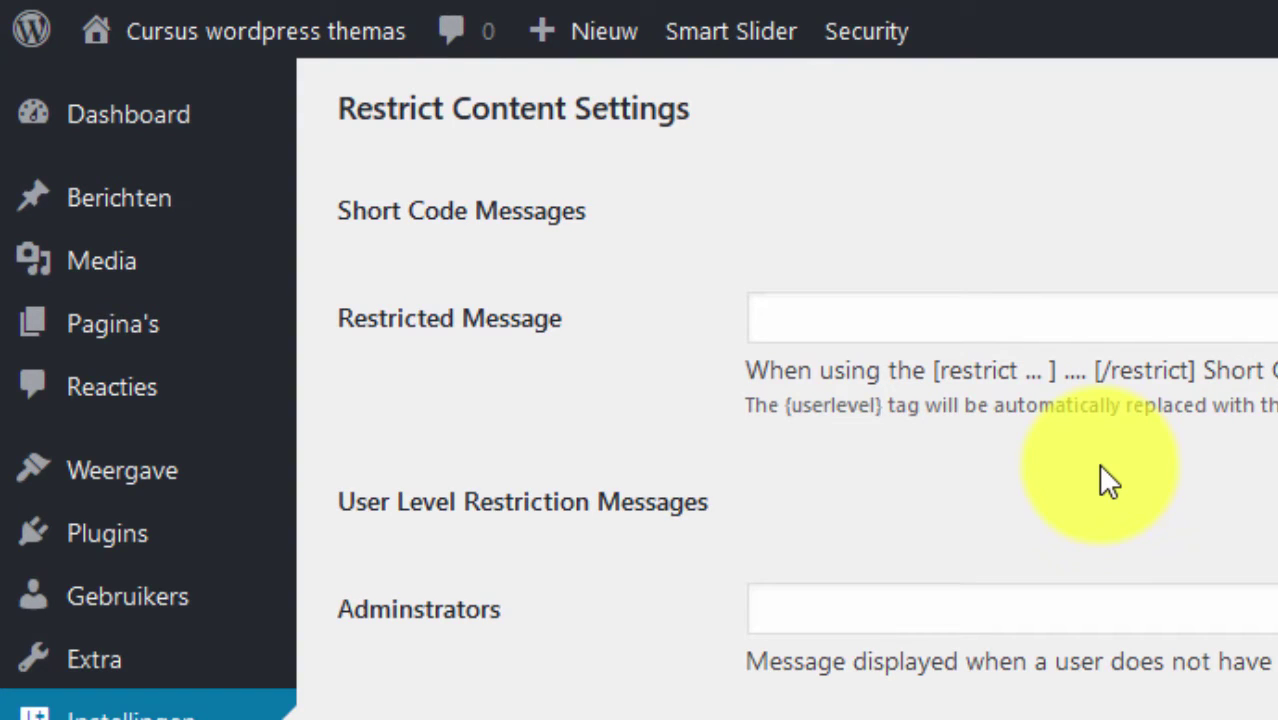
# Restrict the Headers Page to the Subscriber user level and update the page.
pyautogui.click(168, 338)
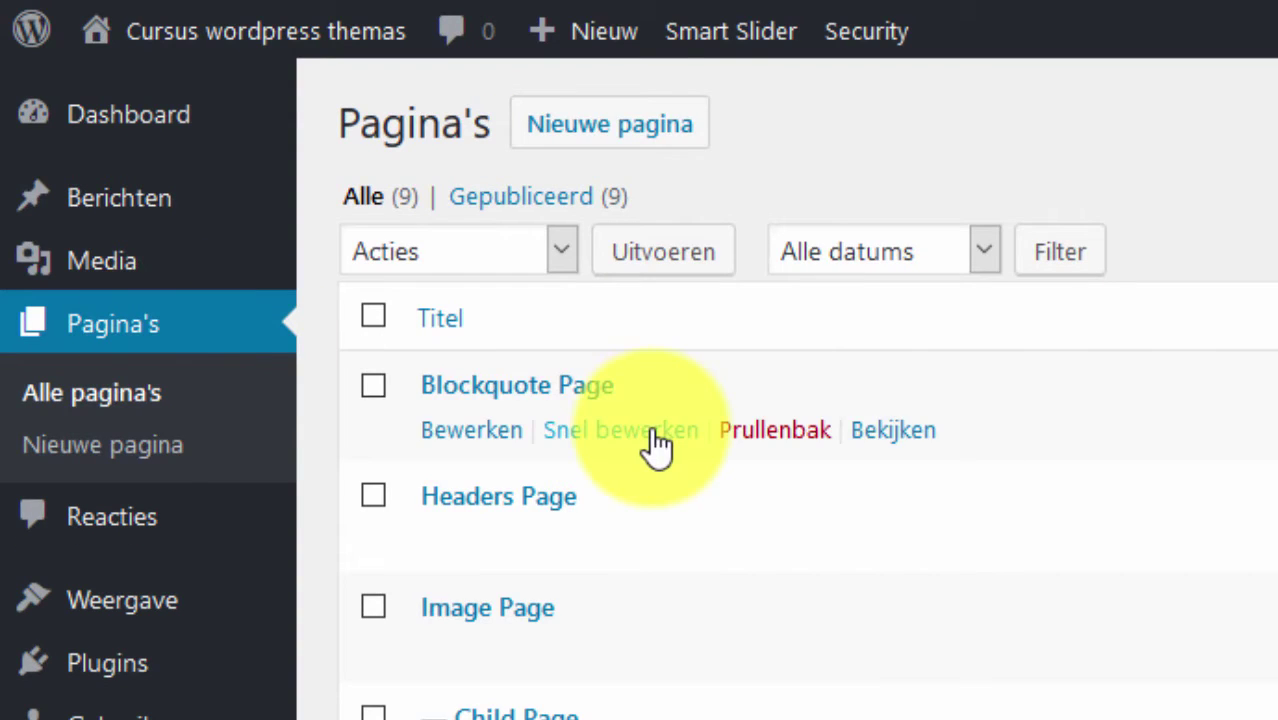
pyautogui.click(538, 494)
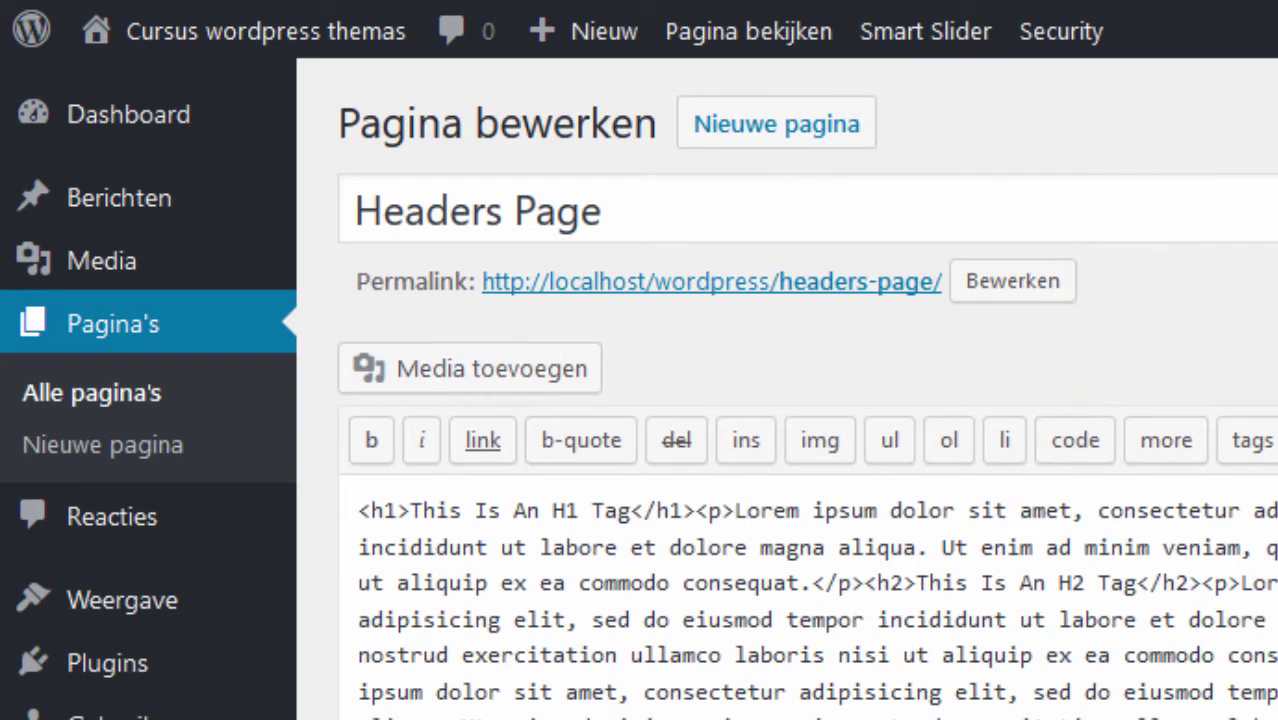
pyautogui.scroll(-5, 800, 500)
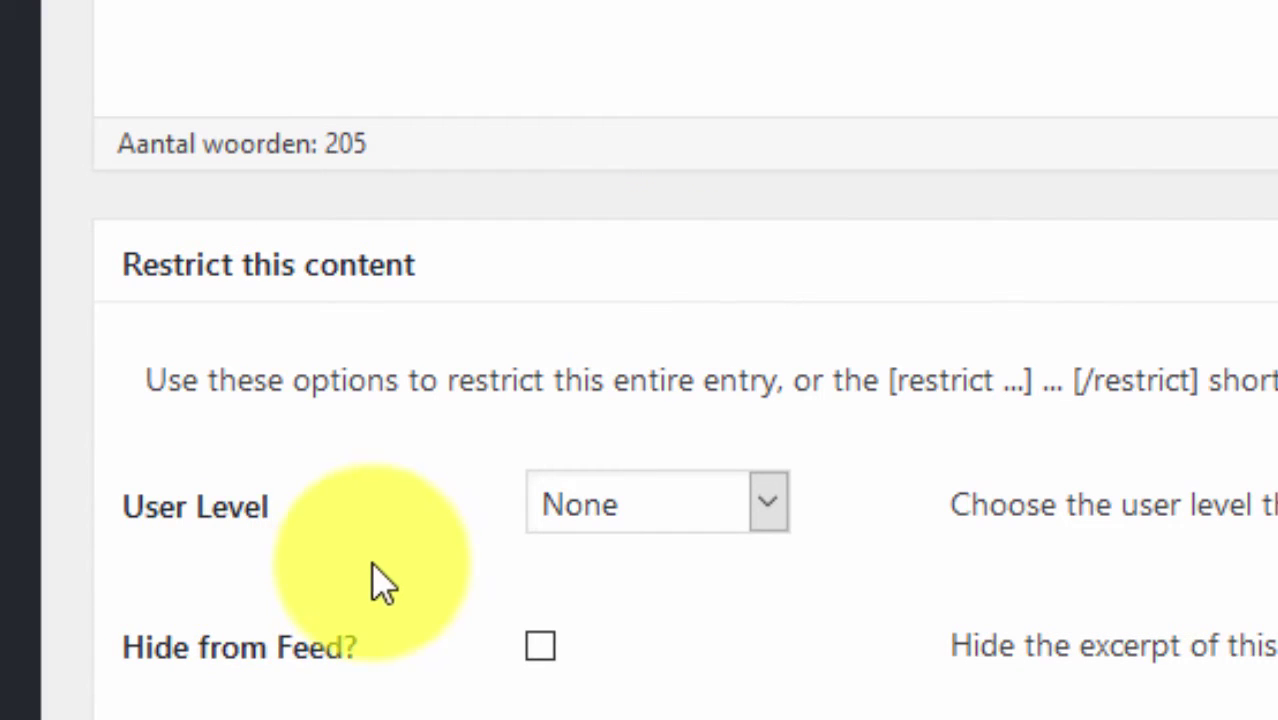
pyautogui.click(768, 510)
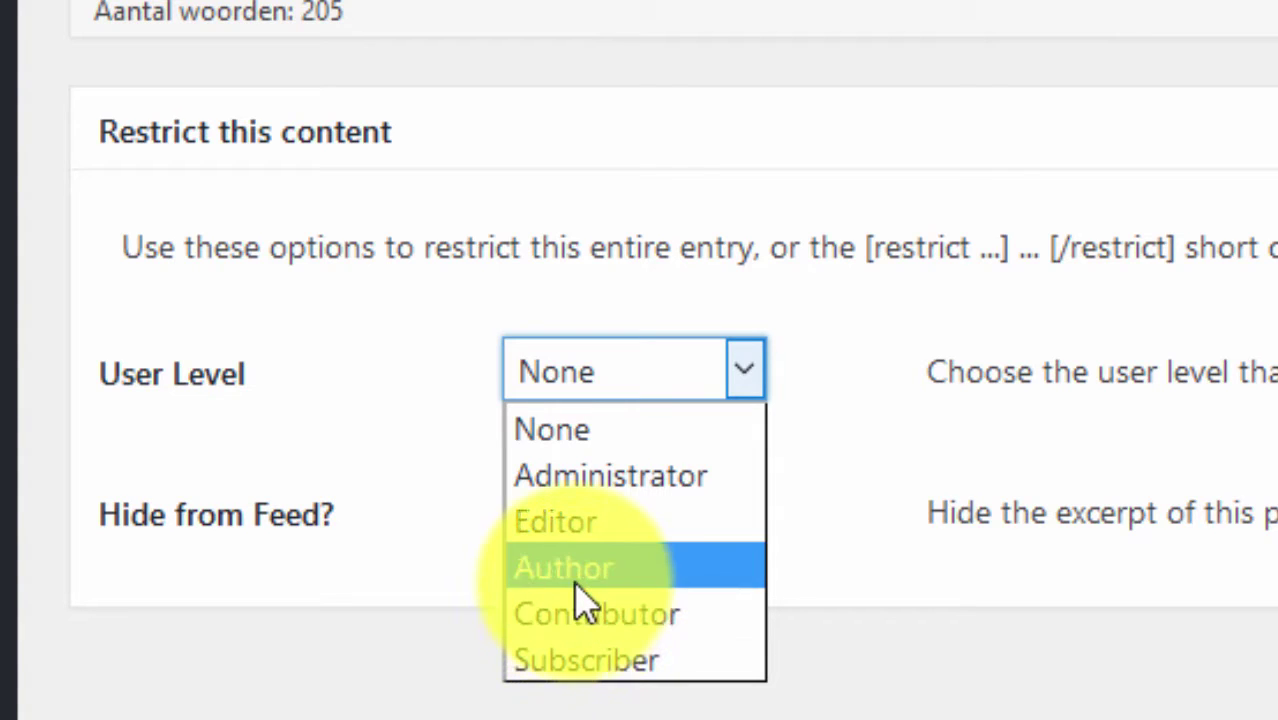
pyautogui.click(588, 664)
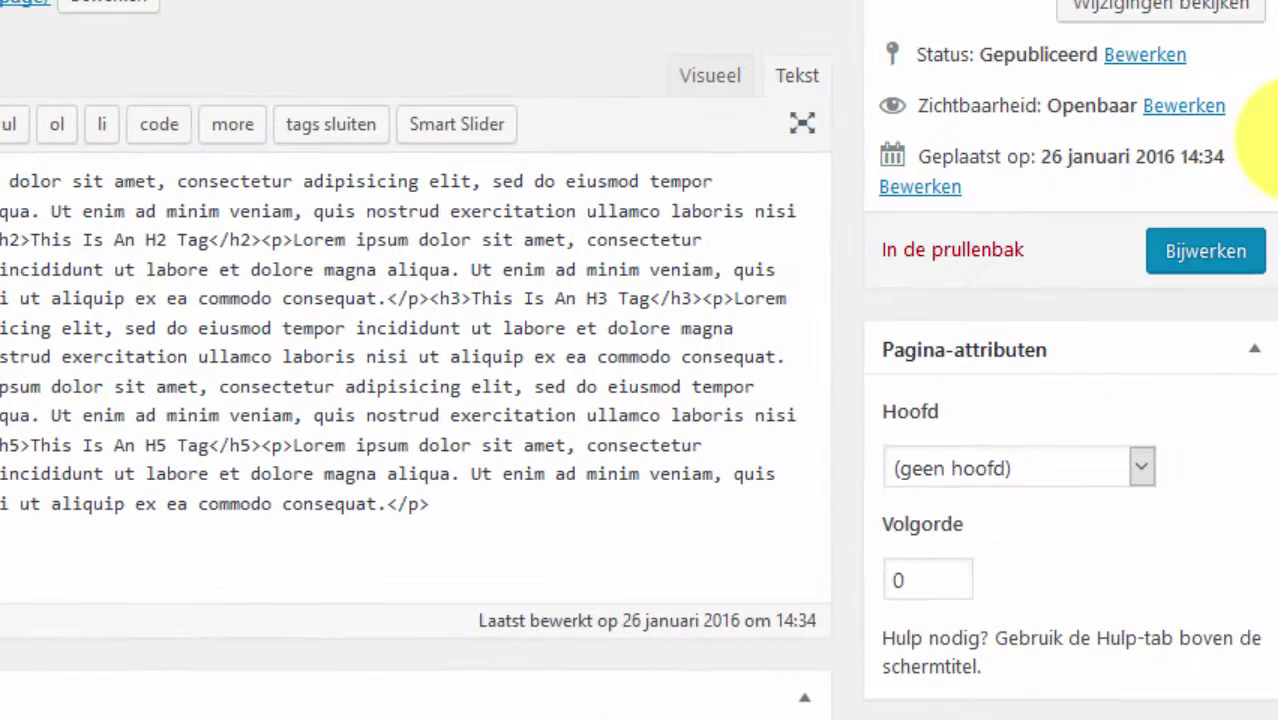
pyautogui.click(1212, 256)
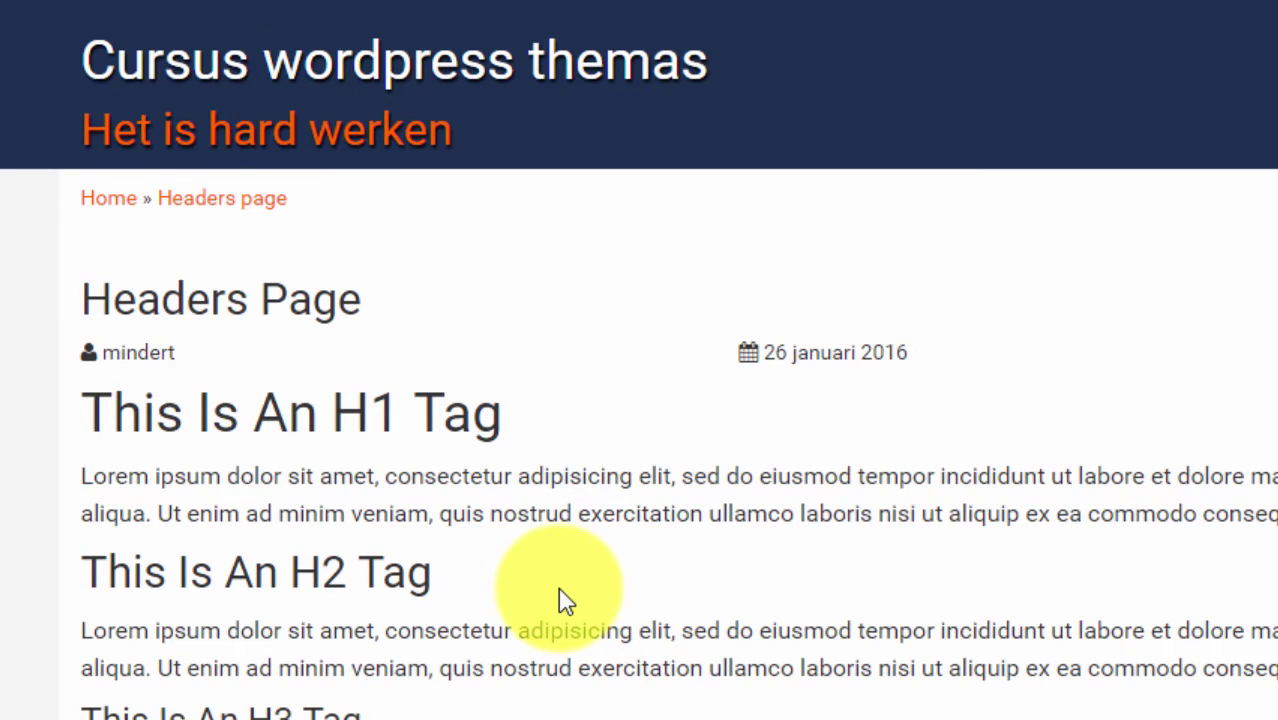
# Reload the Headers Page on the website and check the registered accounts in the user list.
pyautogui.press('F5')
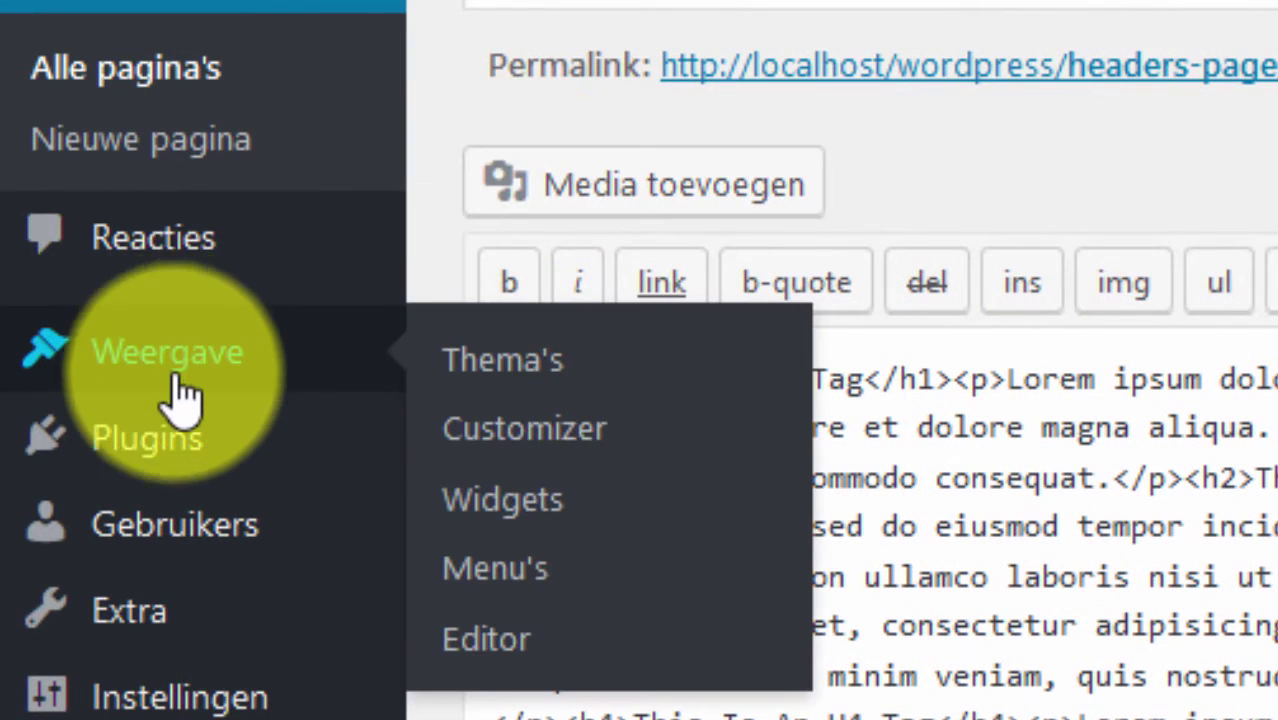
pyautogui.click(165, 520)
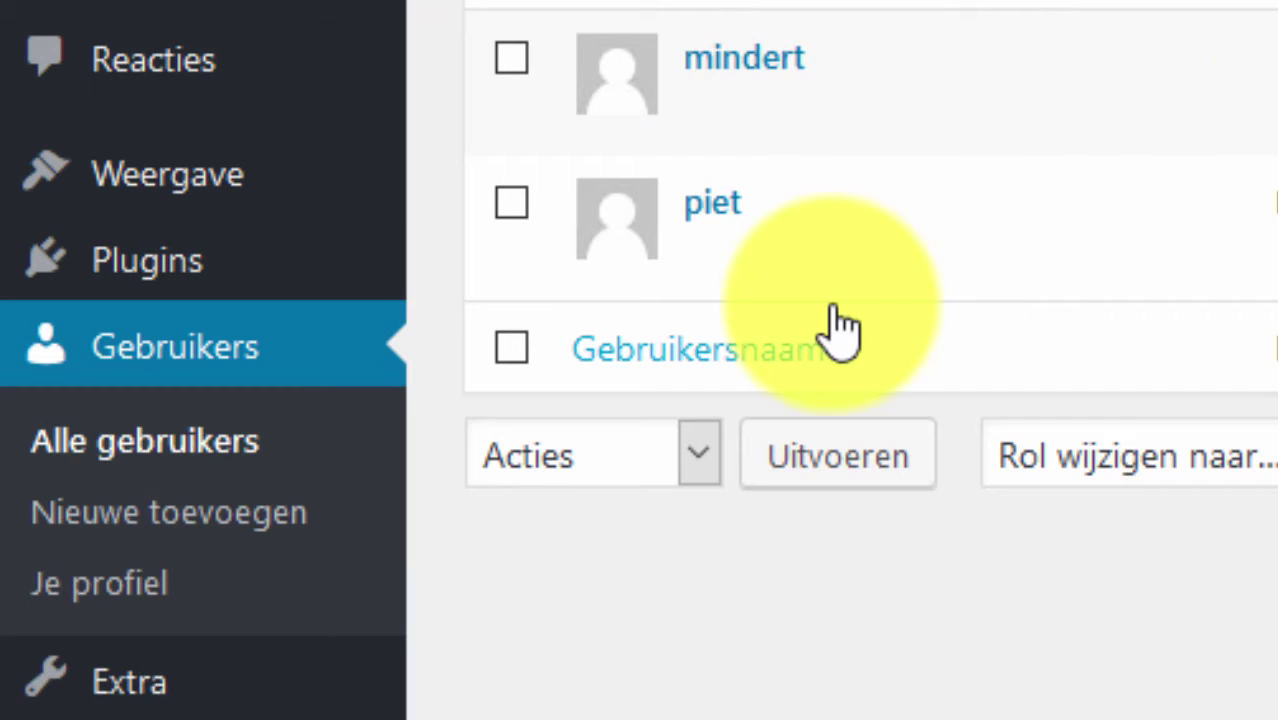
pyautogui.moveTo(748, 276)
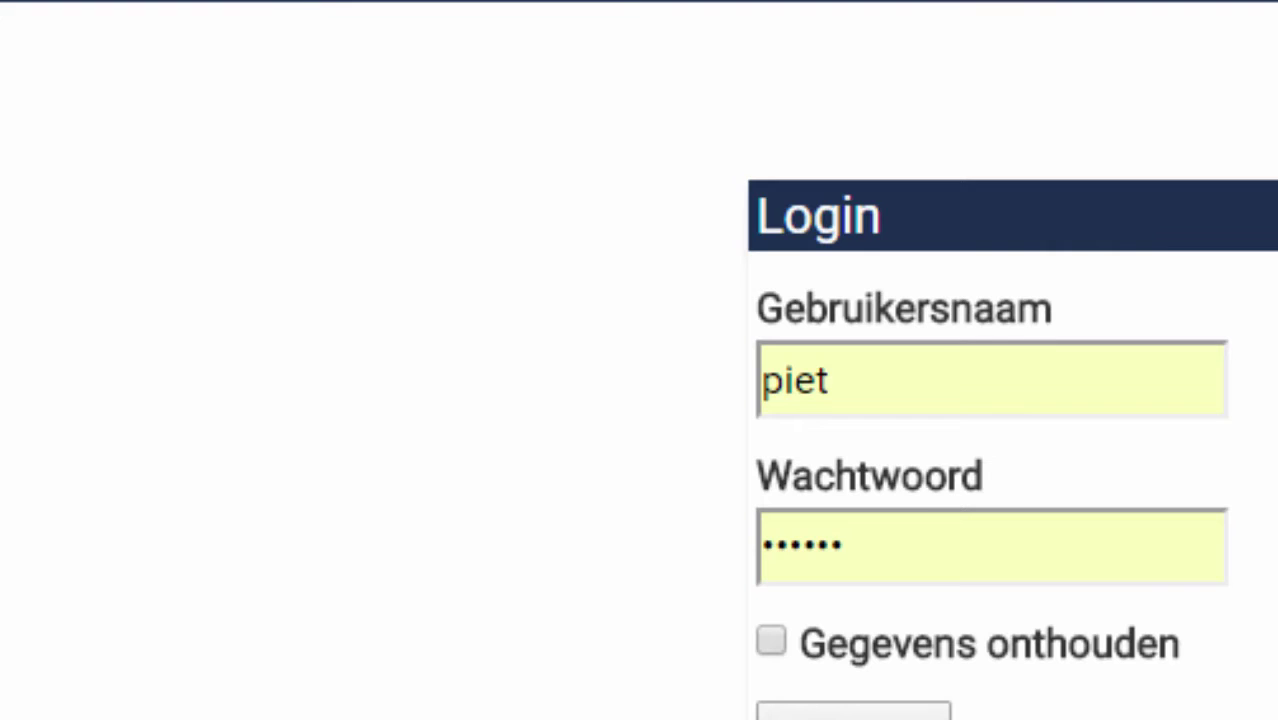
# Log in on the website with the prefilled account and look through the Headers Page content.
pyautogui.click(955, 557)
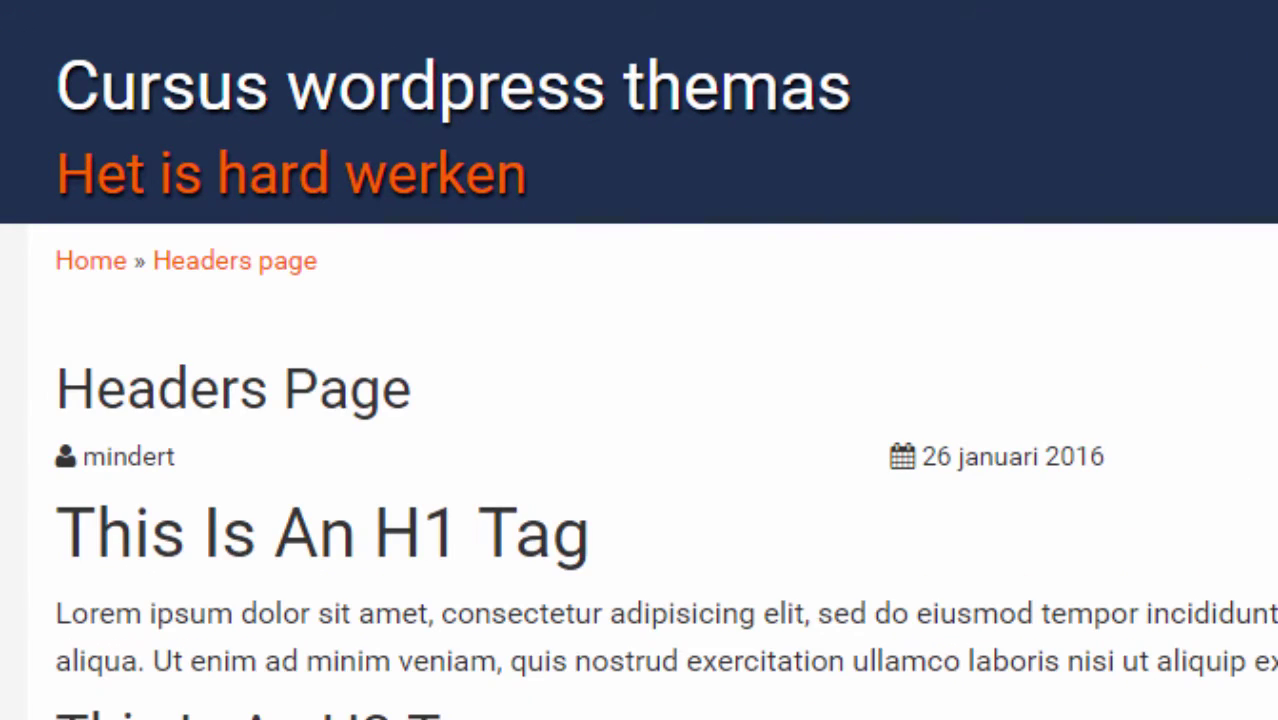
pyautogui.scroll(-6, 639, 400)
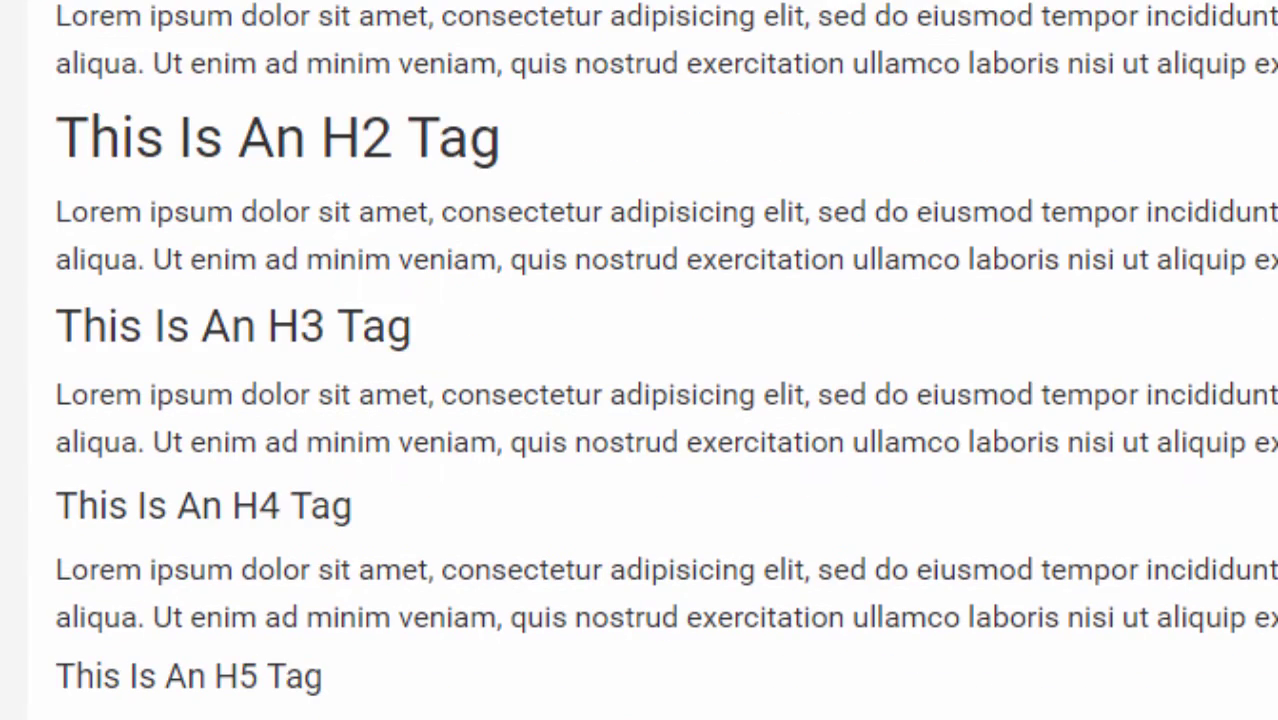
pyautogui.scroll(6, 639, 400)
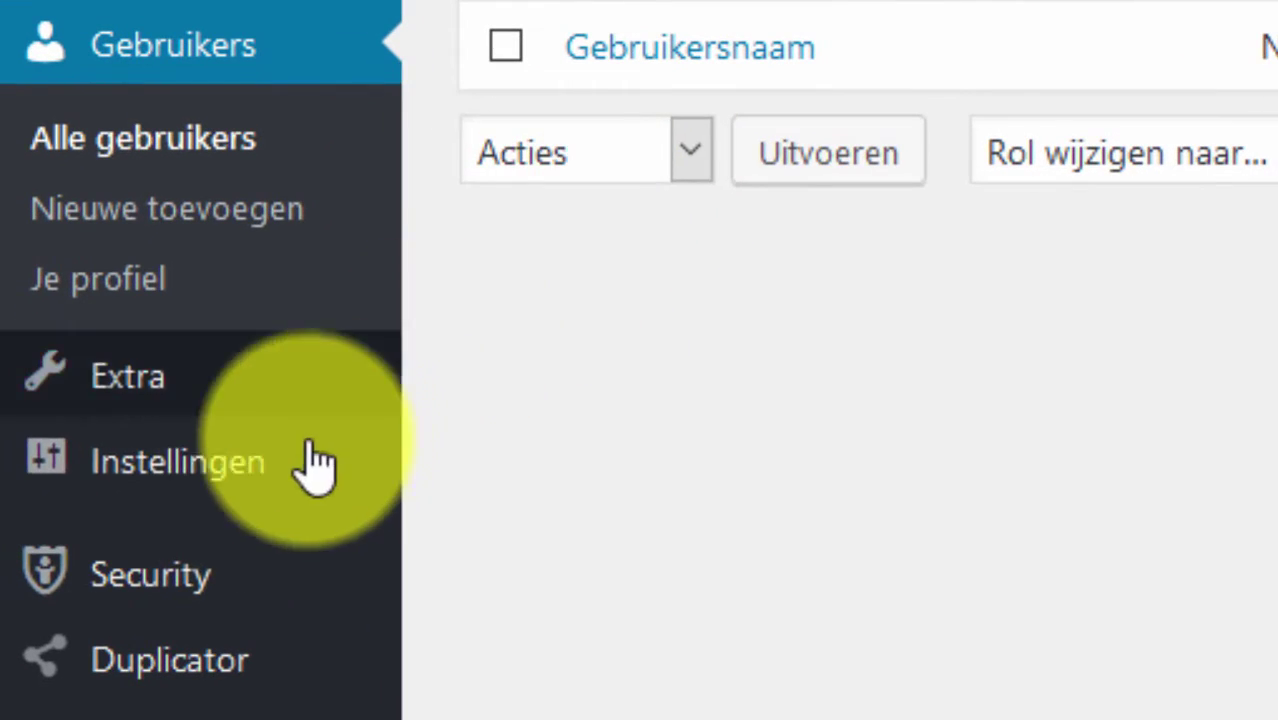
# In the Restrict Content settings, set the Subscribers message to the text starting "U bent niet bevoegd" and save the options.
pyautogui.moveTo(237, 484)
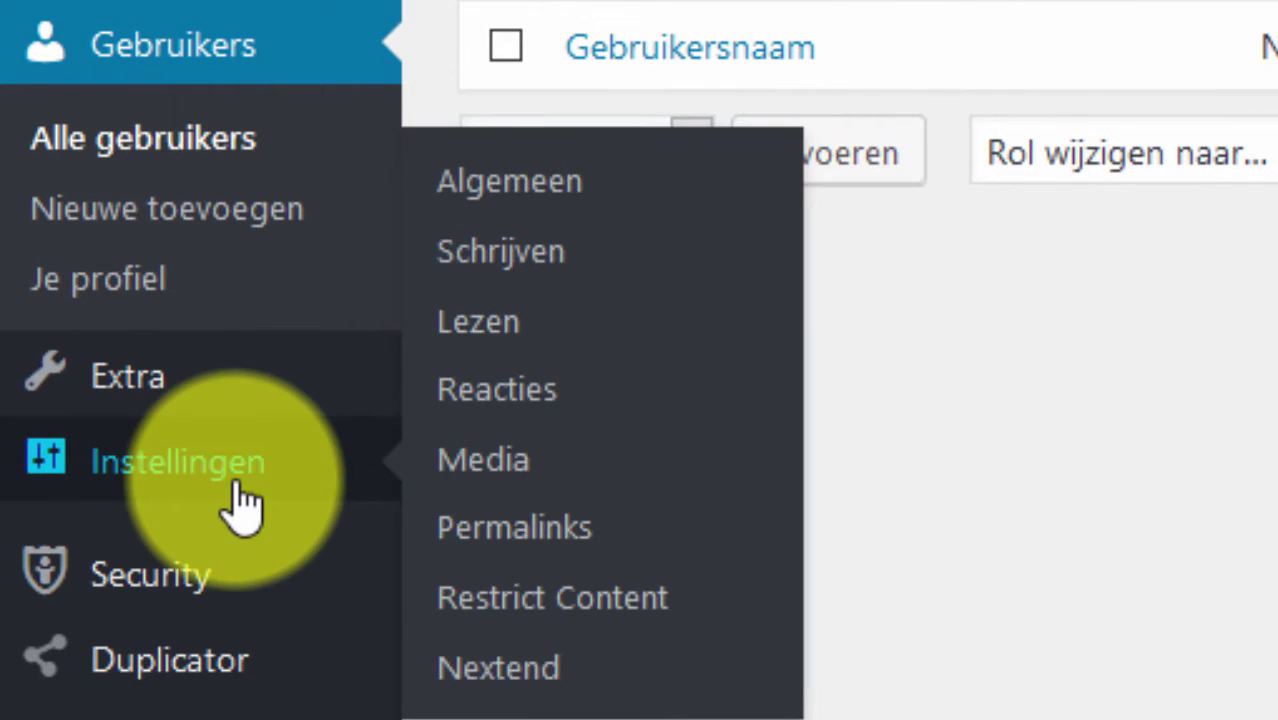
pyautogui.click(512, 600)
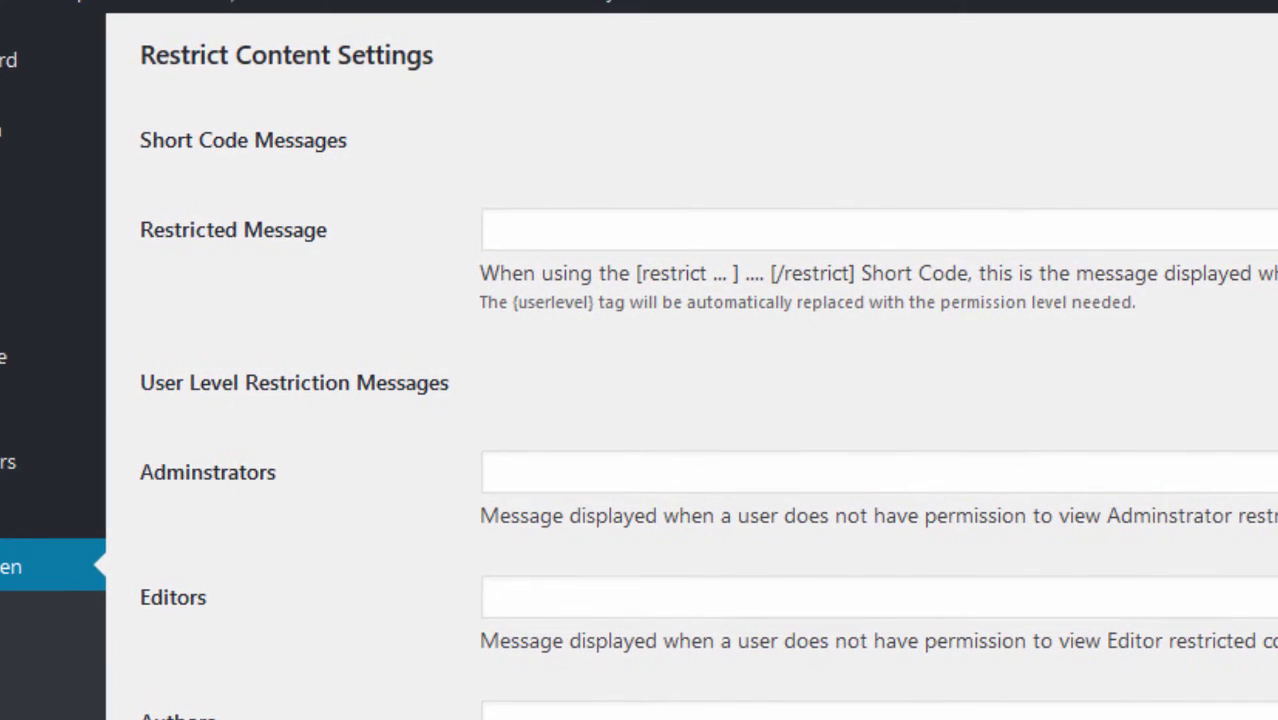
pyautogui.scroll(-5, 690, 400)
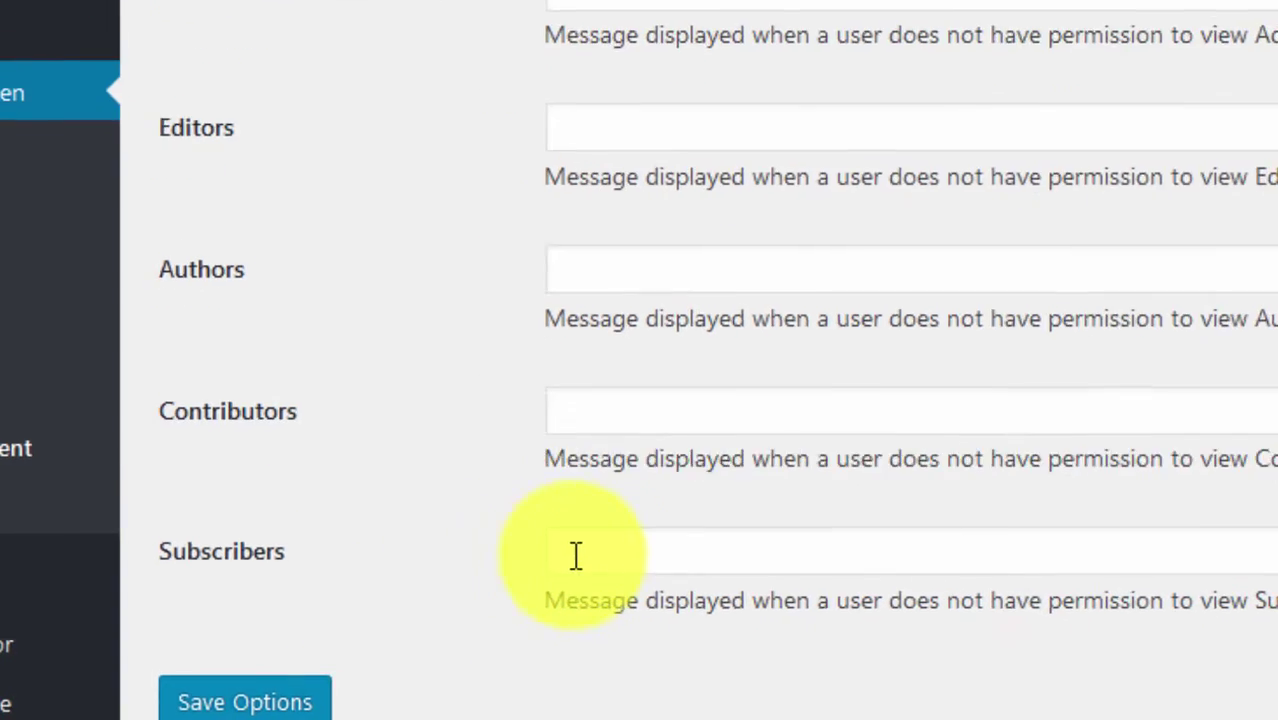
pyautogui.click(507, 573)
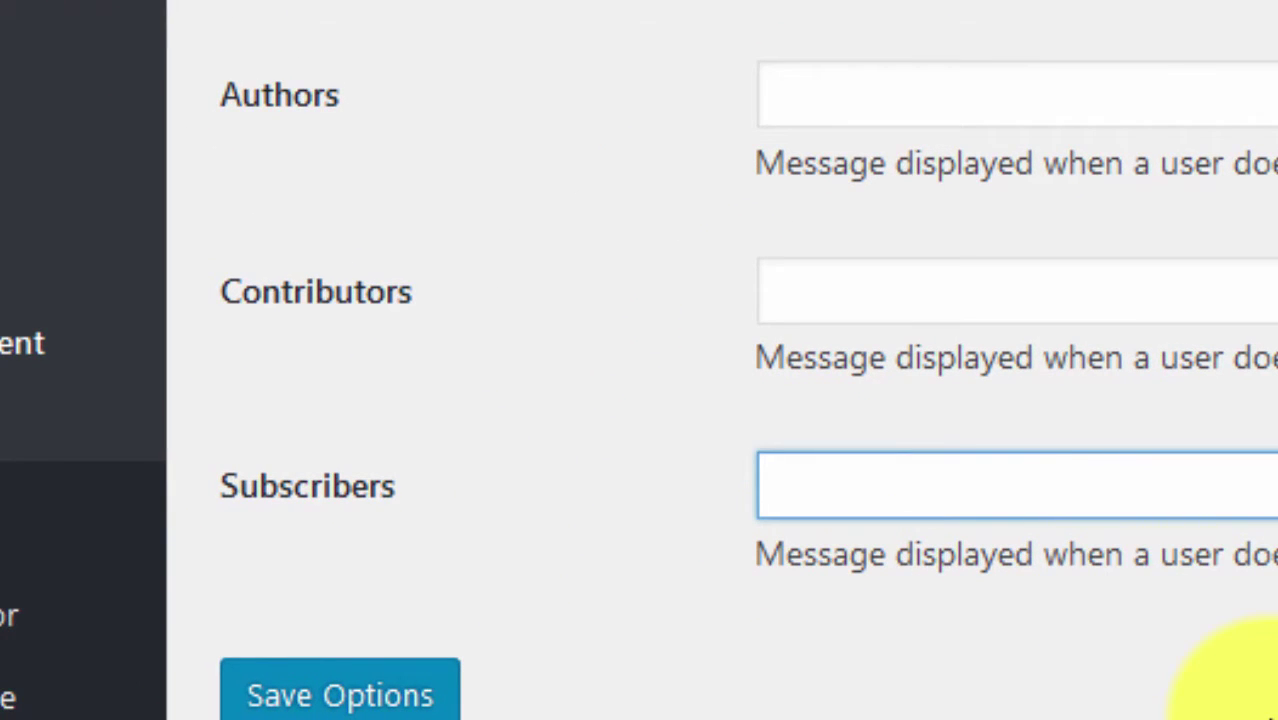
pyautogui.write('U')
pyautogui.click(1177, 540)
pyautogui.click(345, 695)
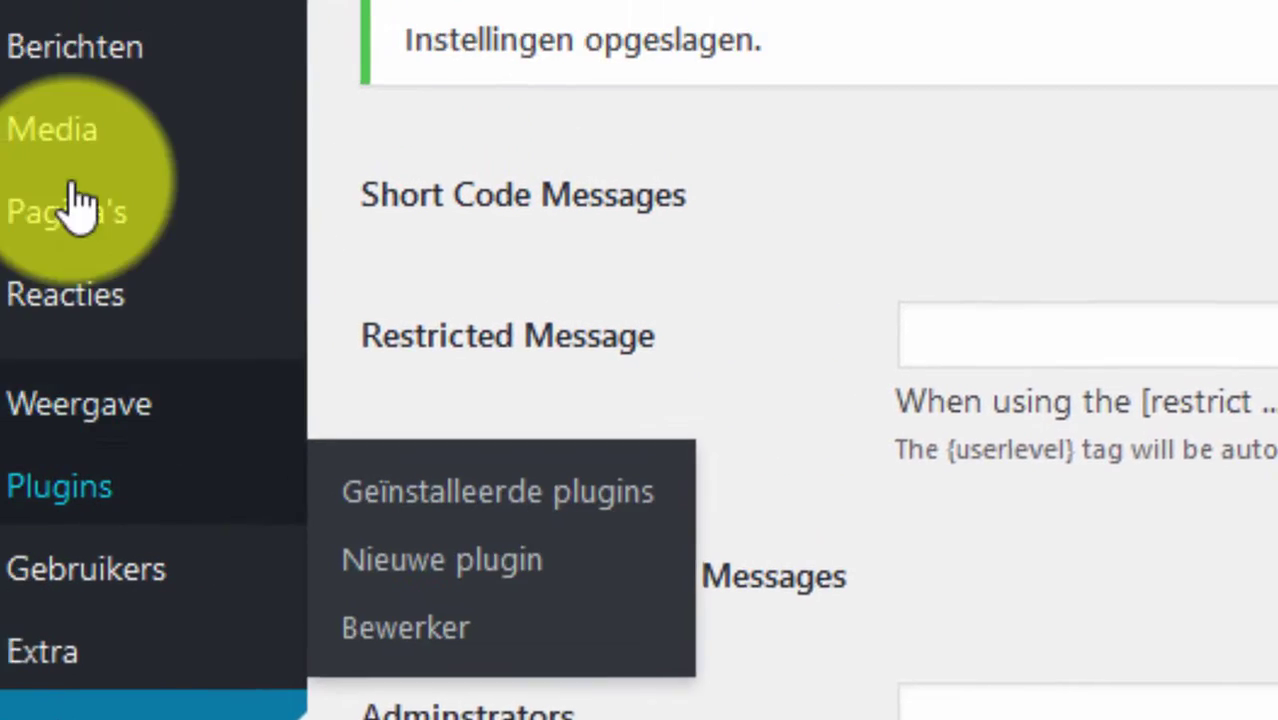
# Change the restriction user level of the Headers Page to Author.
pyautogui.moveTo(160, 210)
pyautogui.click(155, 352)
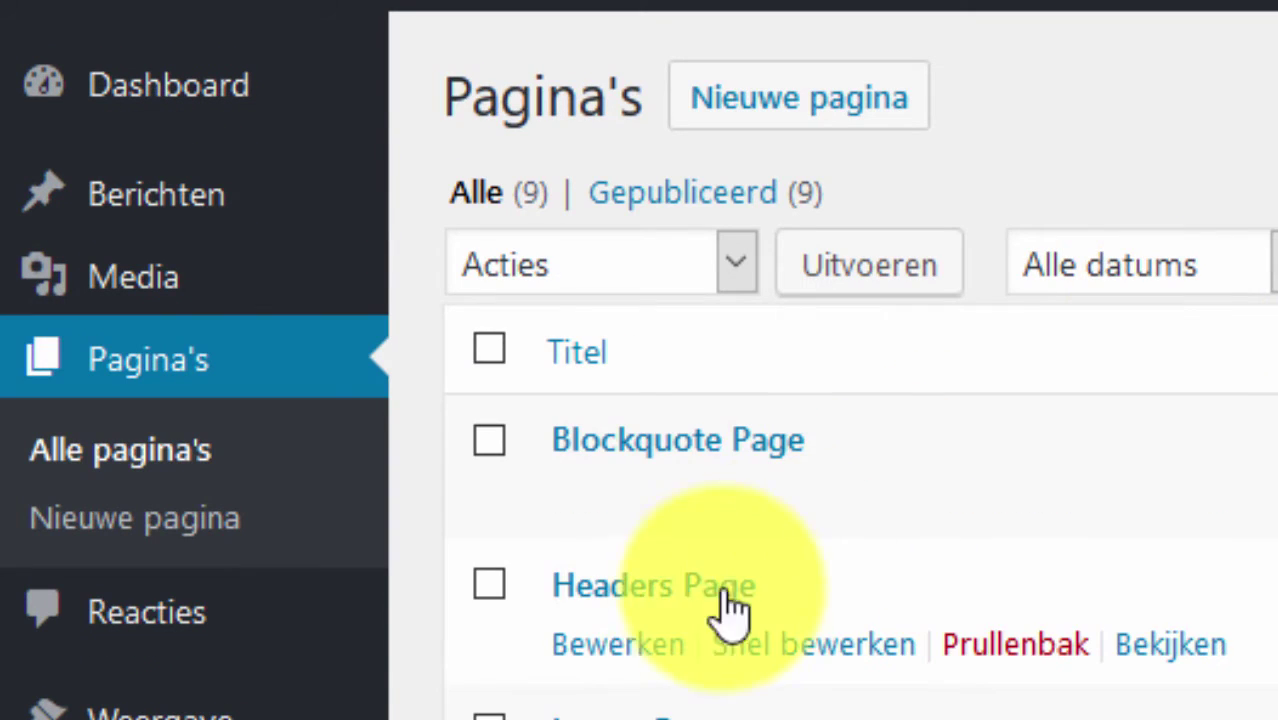
pyautogui.click(705, 590)
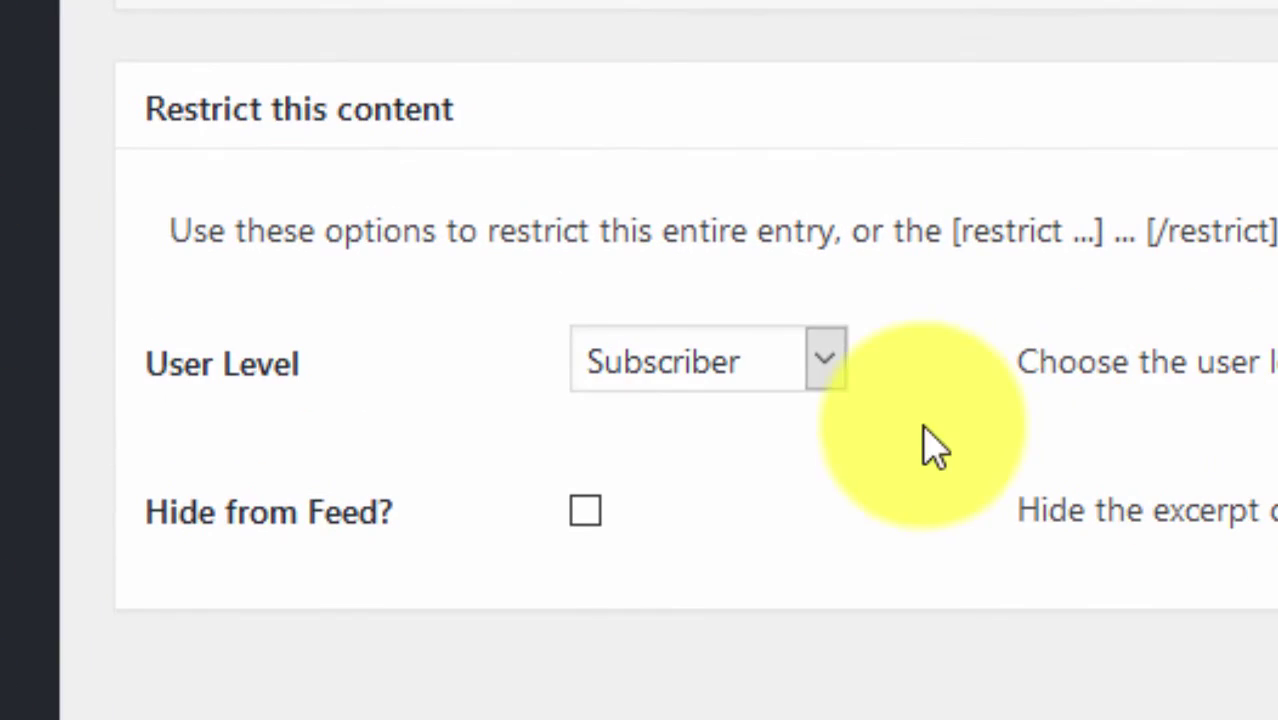
pyautogui.click(825, 378)
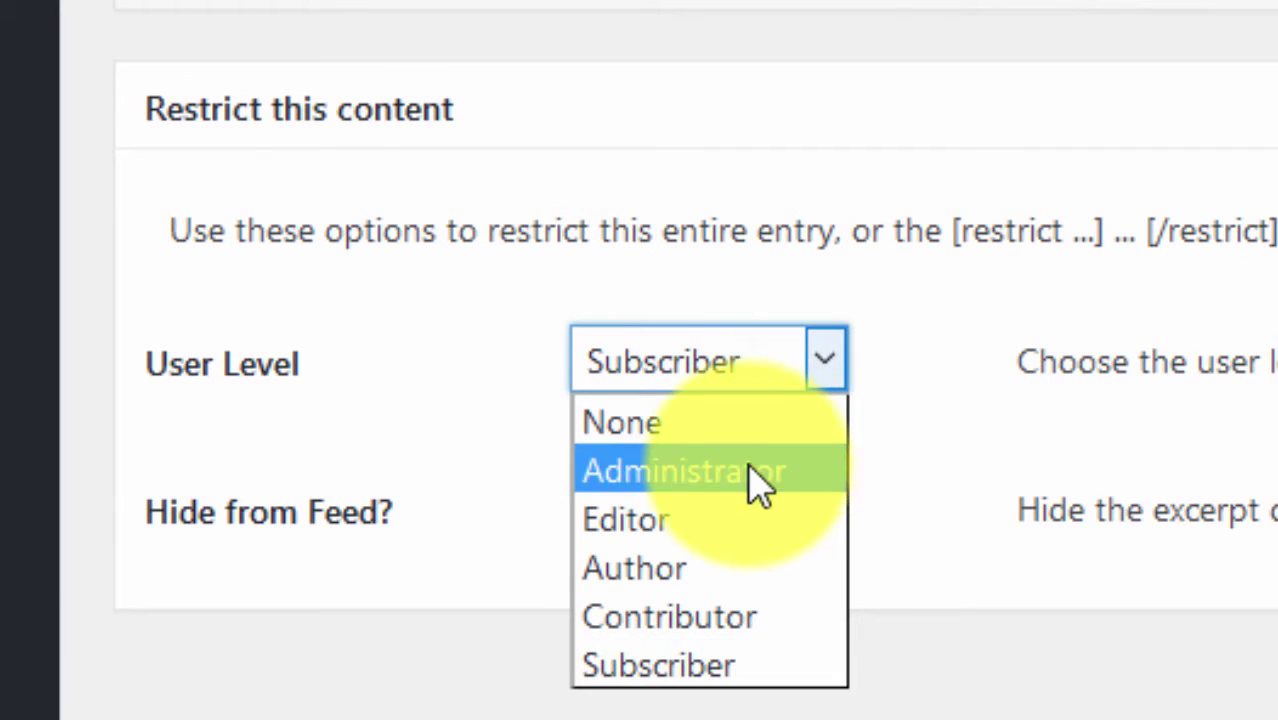
pyautogui.click(716, 566)
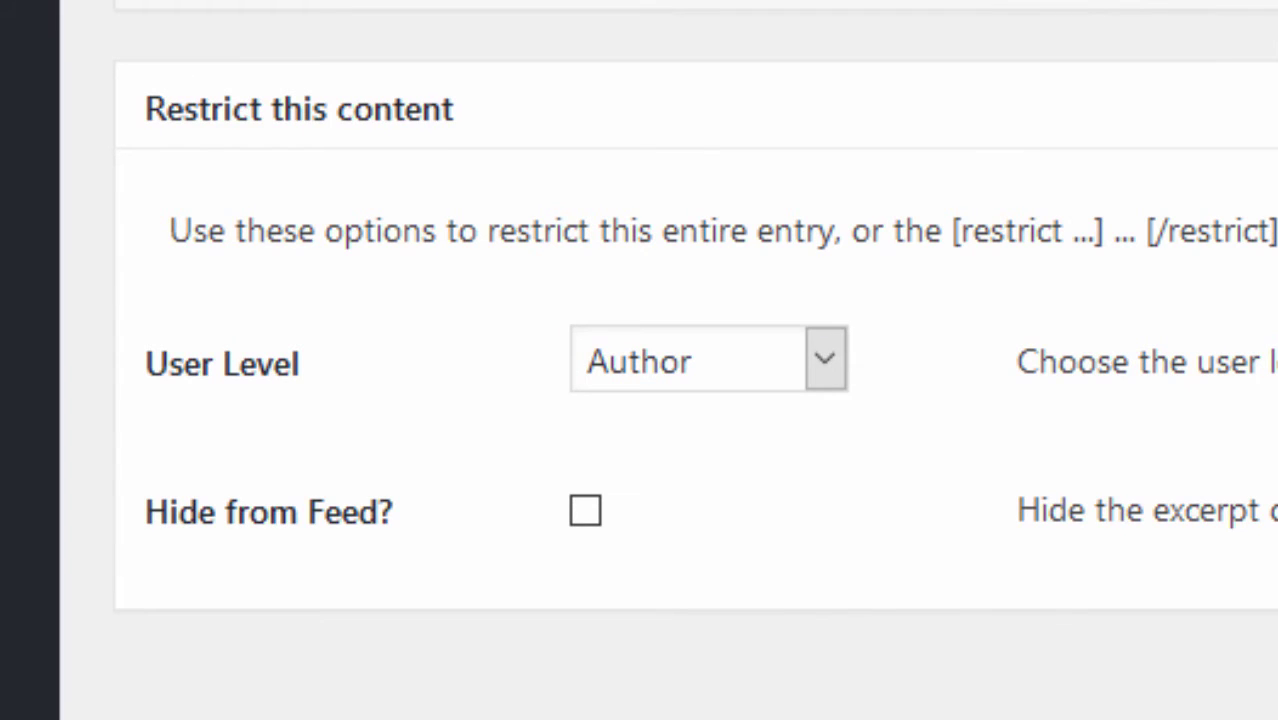
pyautogui.scroll(5, 570, 700)
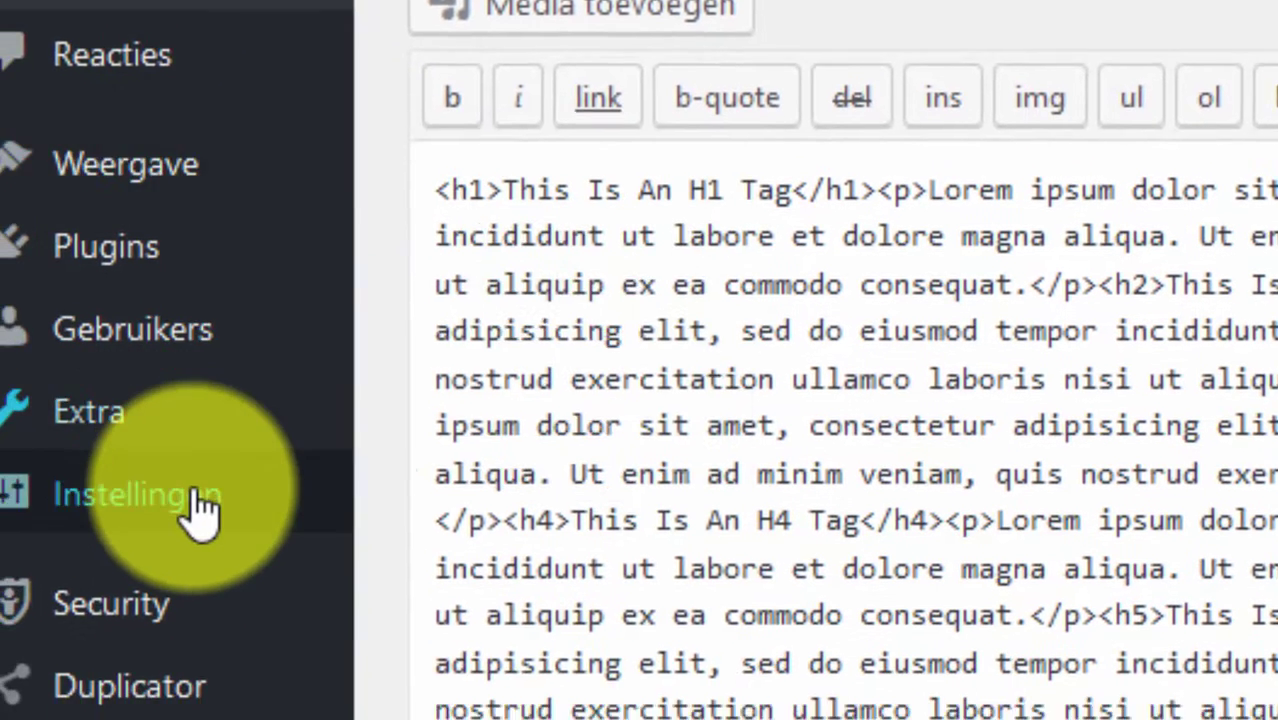
# In the Restrict Content settings, set the Authors message to the suggested text starting "U bent niet bevoegd" and save the options.
pyautogui.moveTo(200, 510)
pyautogui.click(470, 686)
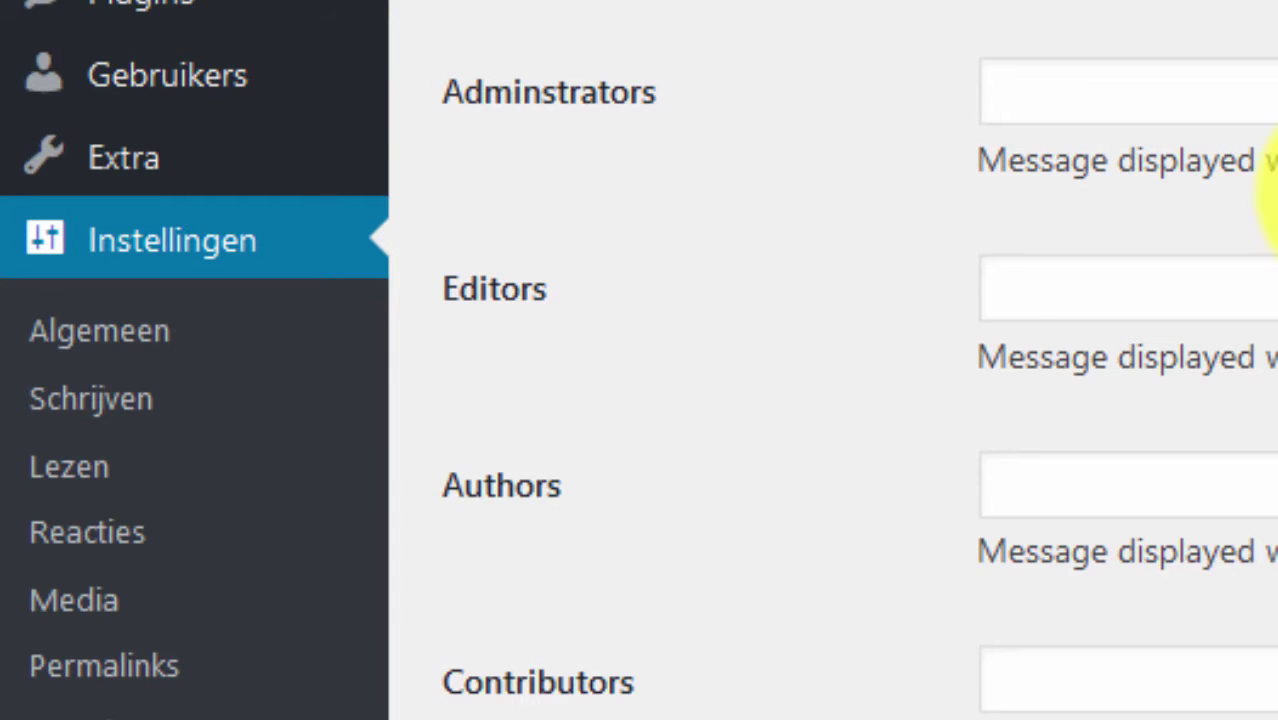
pyautogui.click(1084, 491)
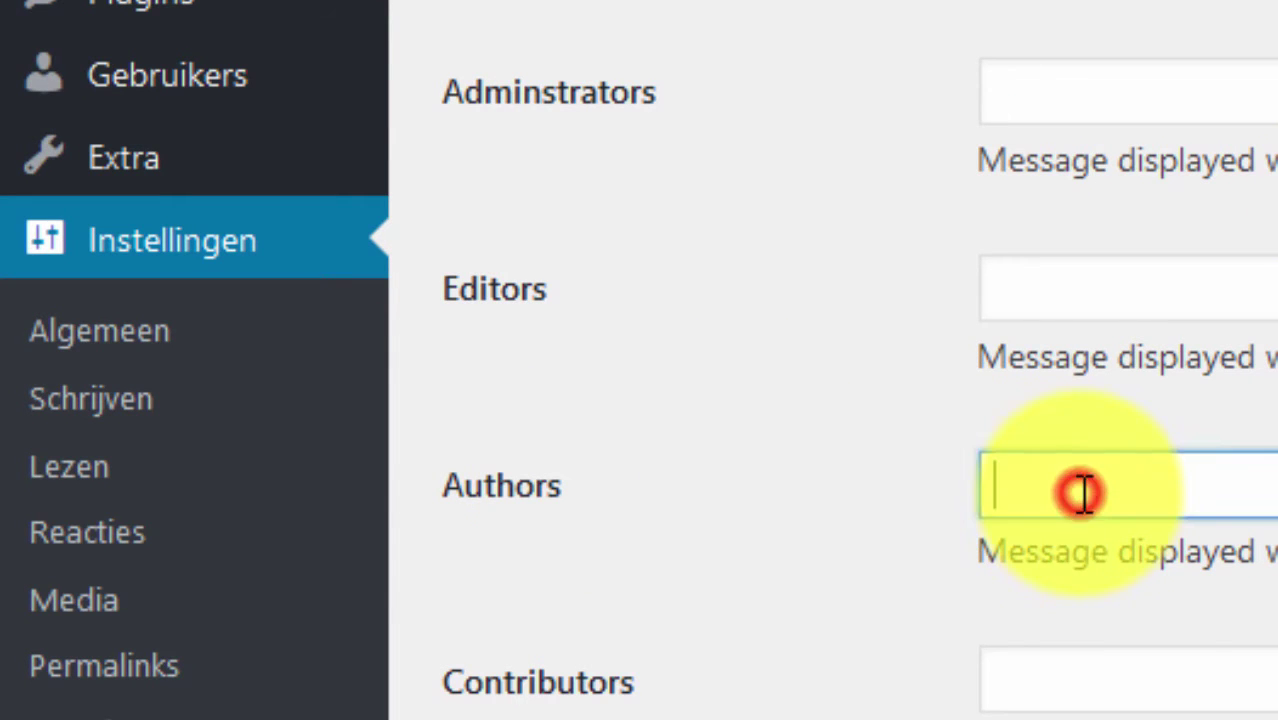
pyautogui.write('U')
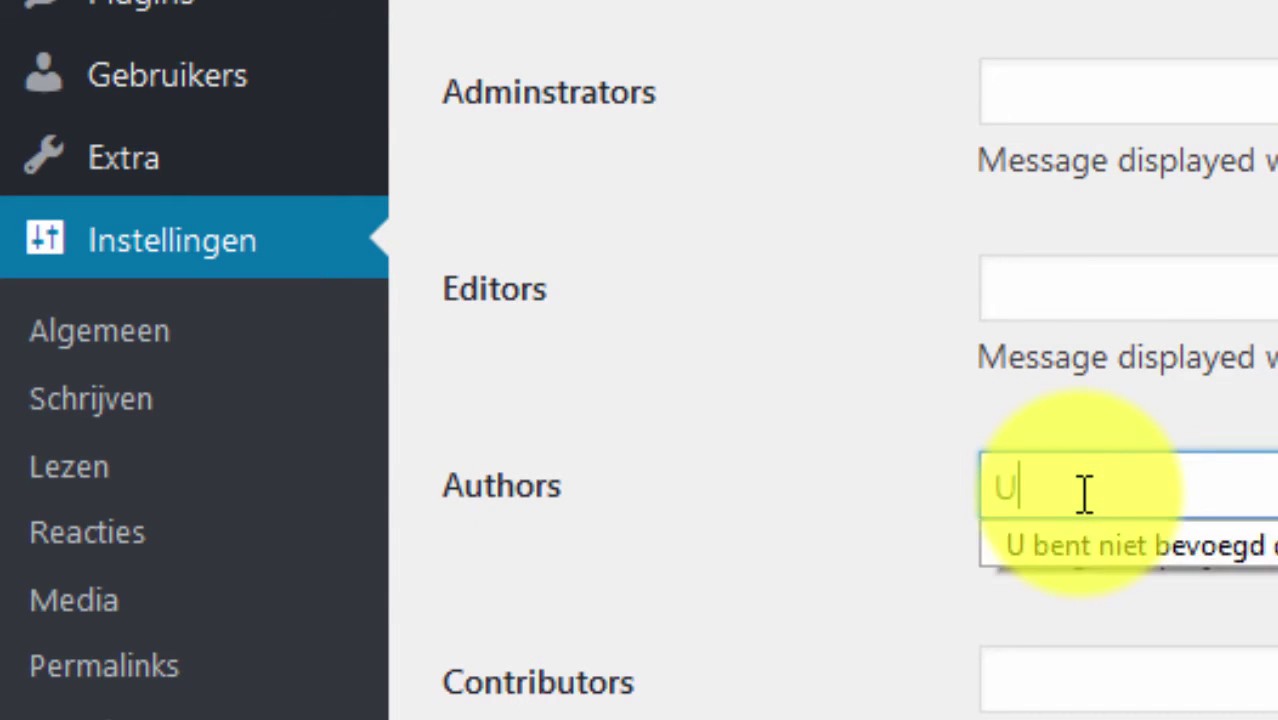
pyautogui.click(1112, 553)
pyautogui.scroll(-5, 700, 690)
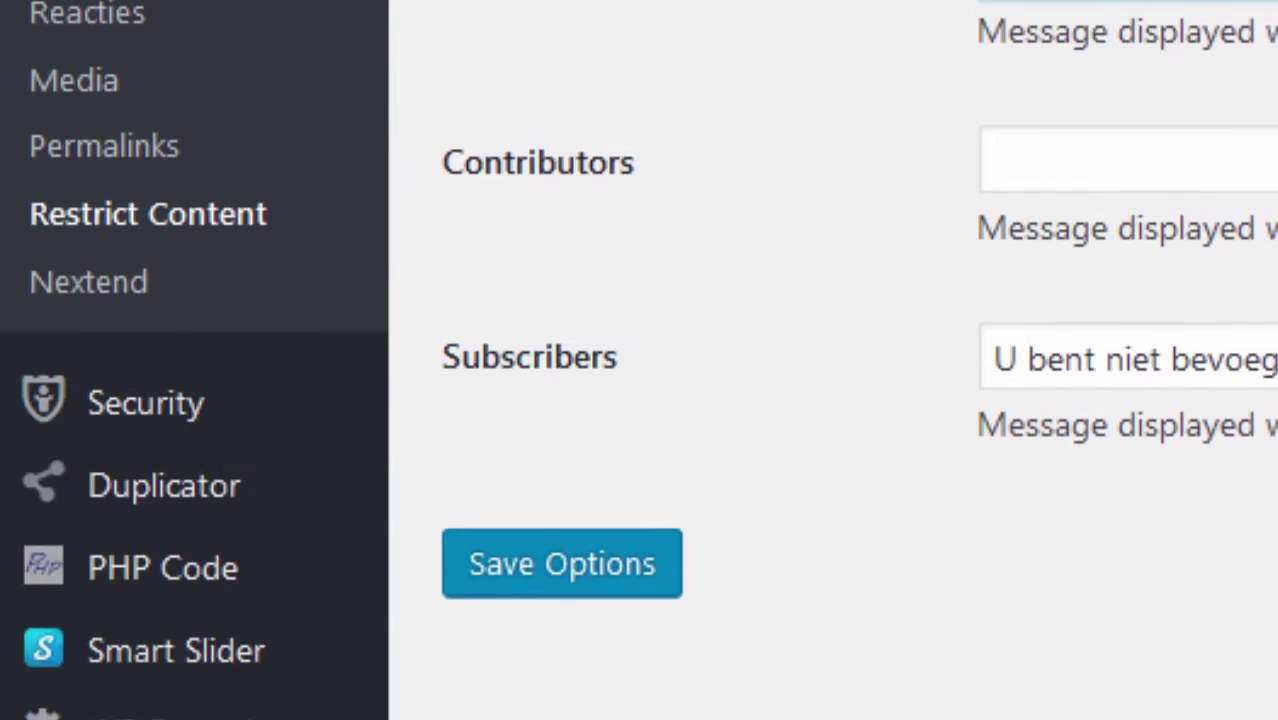
pyautogui.click(561, 488)
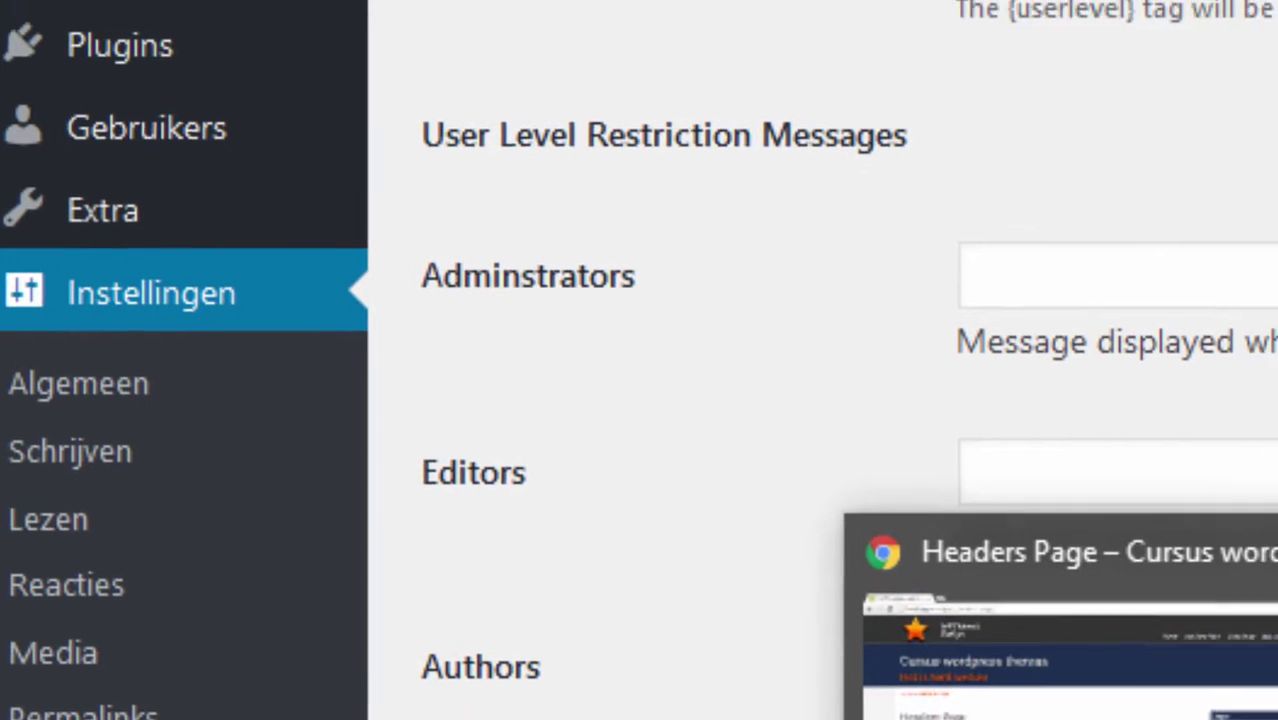
# Switch to the Chrome window showing the Headers Page and log in with the prefilled account to test the restriction.
pyautogui.click(1080, 660)
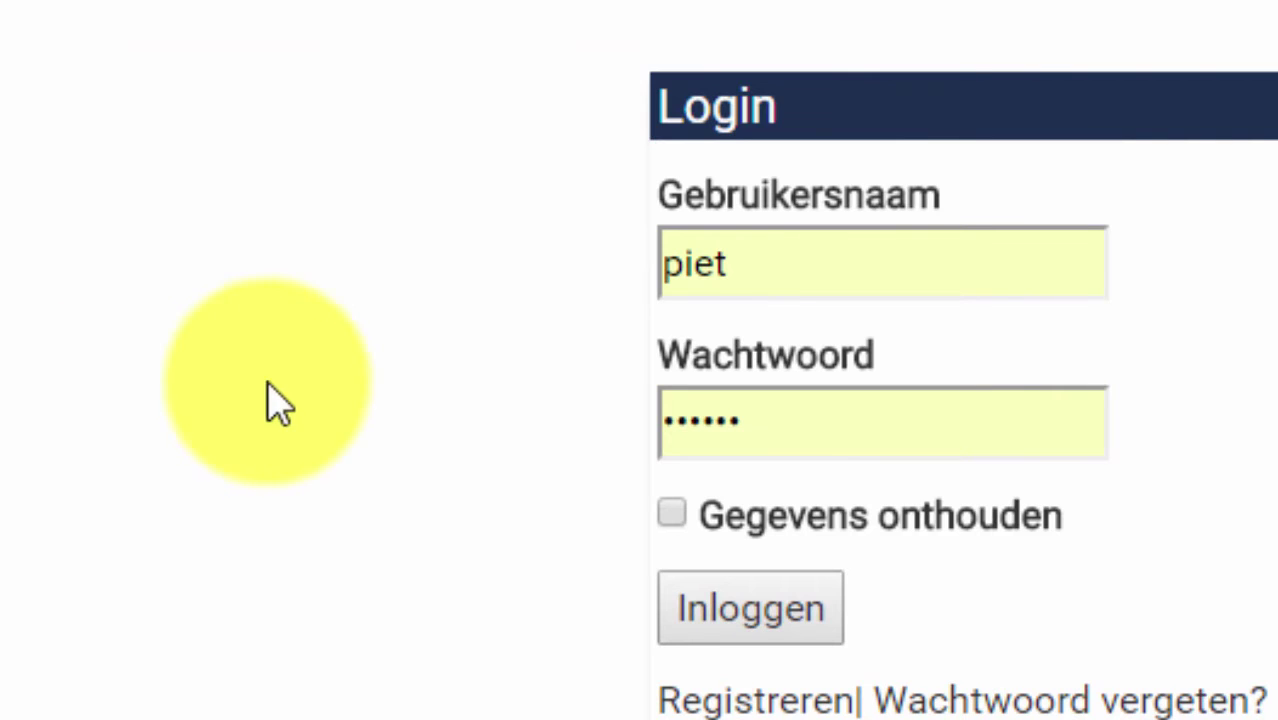
pyautogui.click(695, 592)
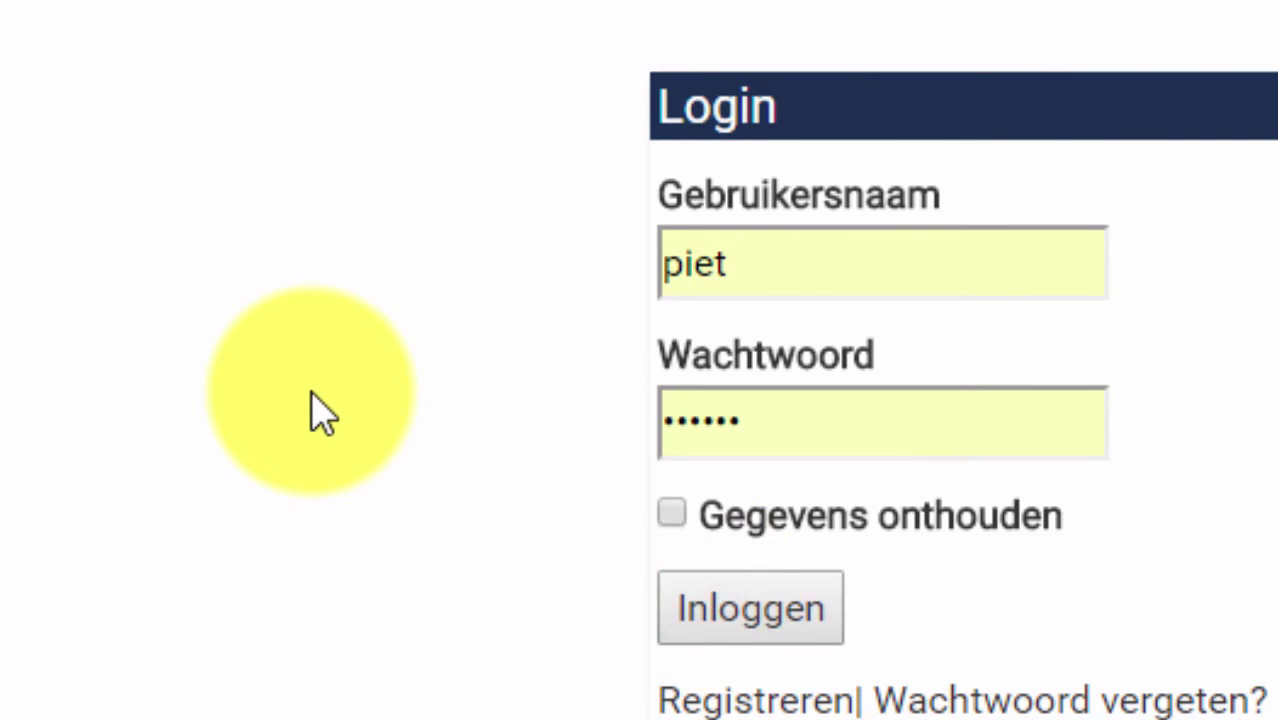